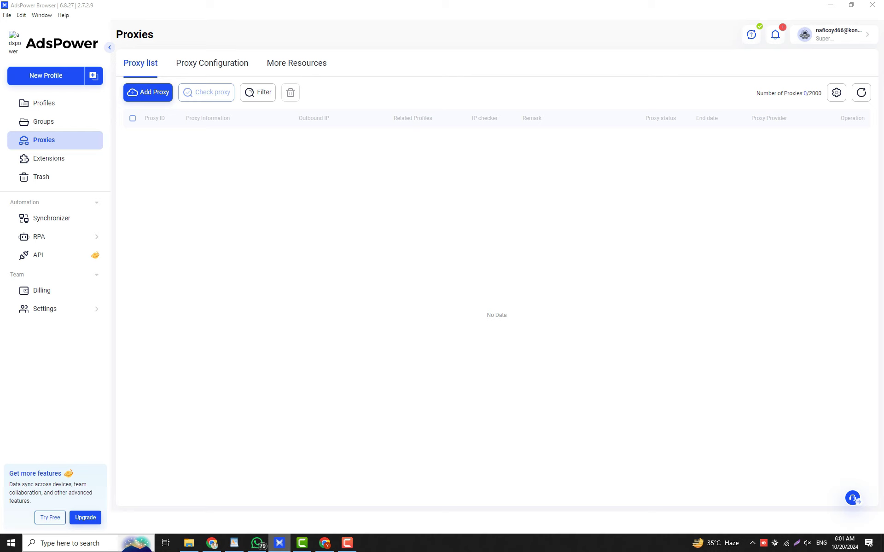
Step: Switch to Chrome and open the hdproxy.com website
{"action": "key", "text": "alt+Tab"}
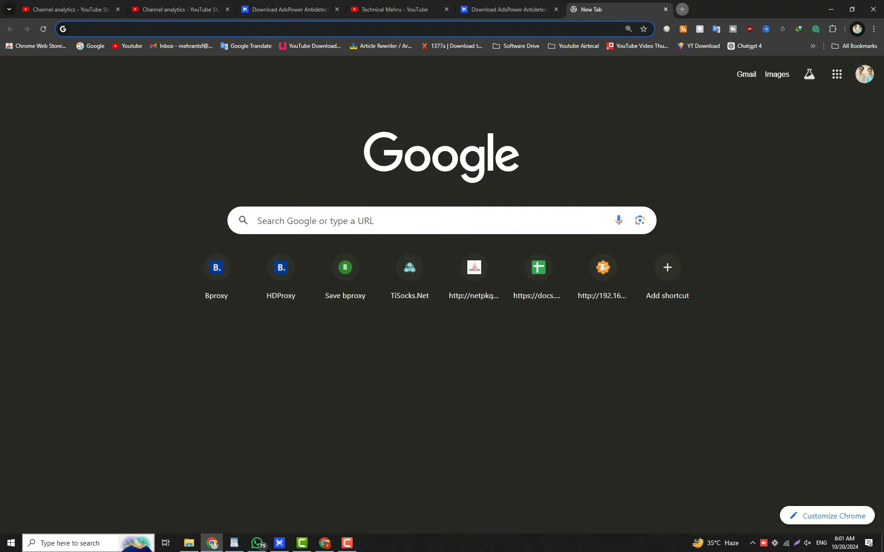
{"action": "type", "text": "HD"}
{"action": "key", "text": "Return"}
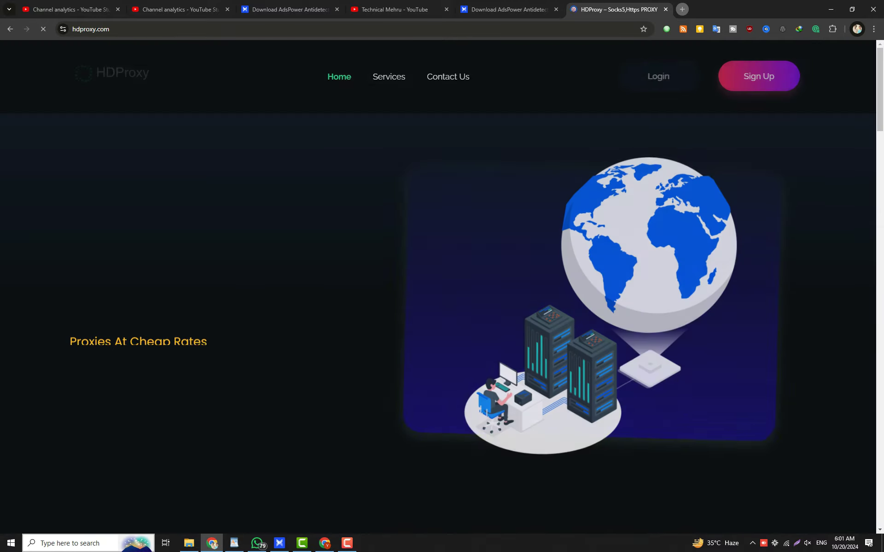
Step: Examine HDProxy's pricing table, focusing on the first 7-day plan's duration, daily proxy limit and price
{"action": "scroll", "coordinate": [442, 276], "scroll_direction": "down", "scroll_amount": 8}
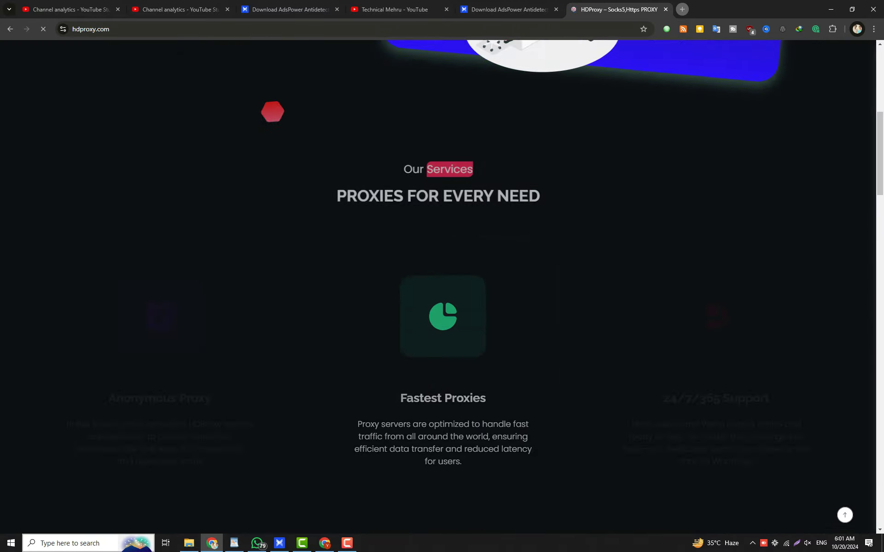
{"action": "scroll", "coordinate": [442, 276], "scroll_direction": "down", "scroll_amount": 15}
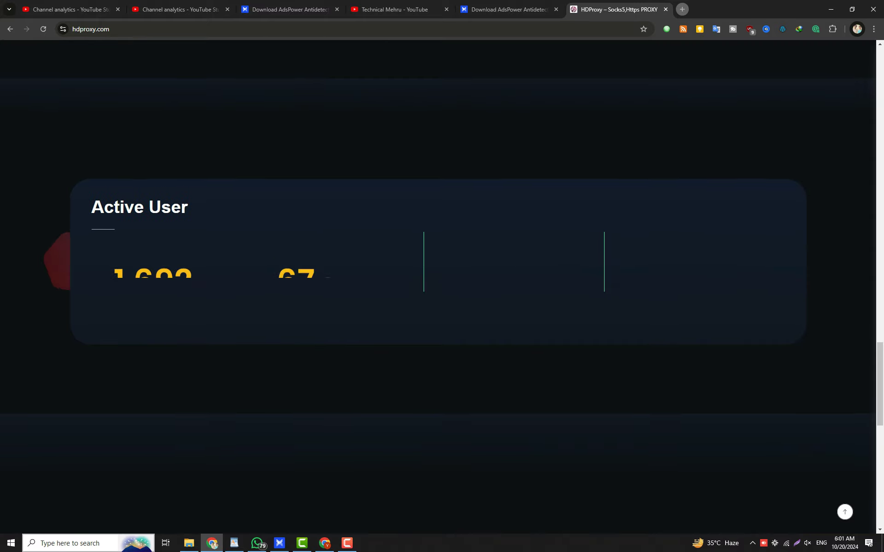
{"action": "scroll", "coordinate": [442, 276], "scroll_direction": "down", "scroll_amount": 12}
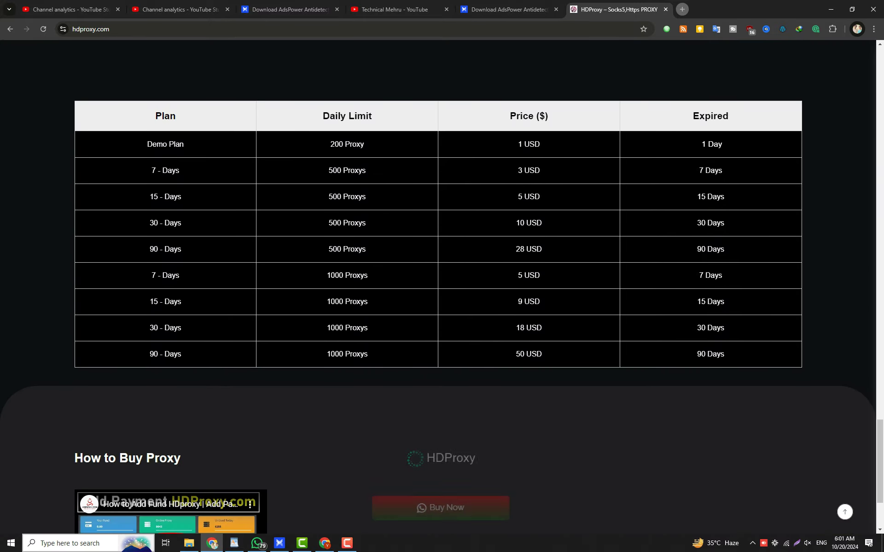
{"action": "left_click_drag", "start_coordinate": [151, 170], "coordinate": [197, 171]}
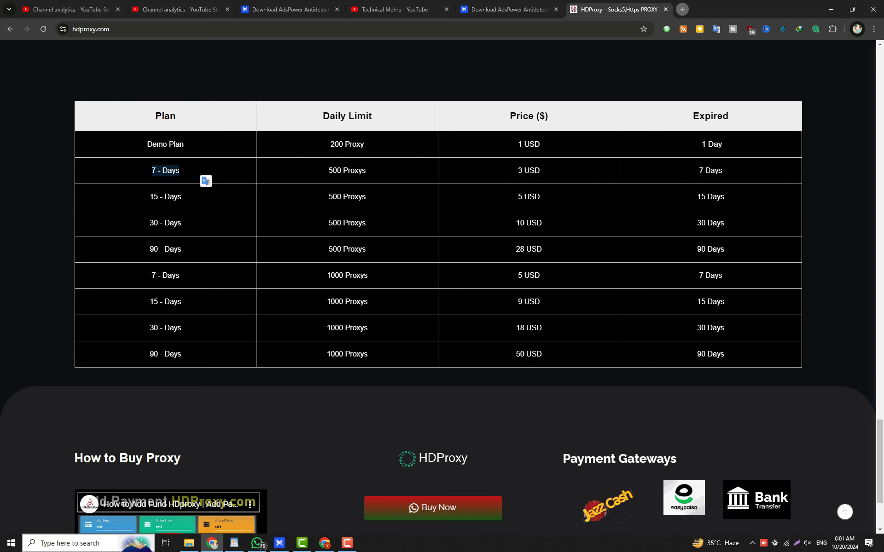
{"action": "left_click", "coordinate": [196, 171]}
{"action": "left_click_drag", "start_coordinate": [368, 171], "coordinate": [327, 171]}
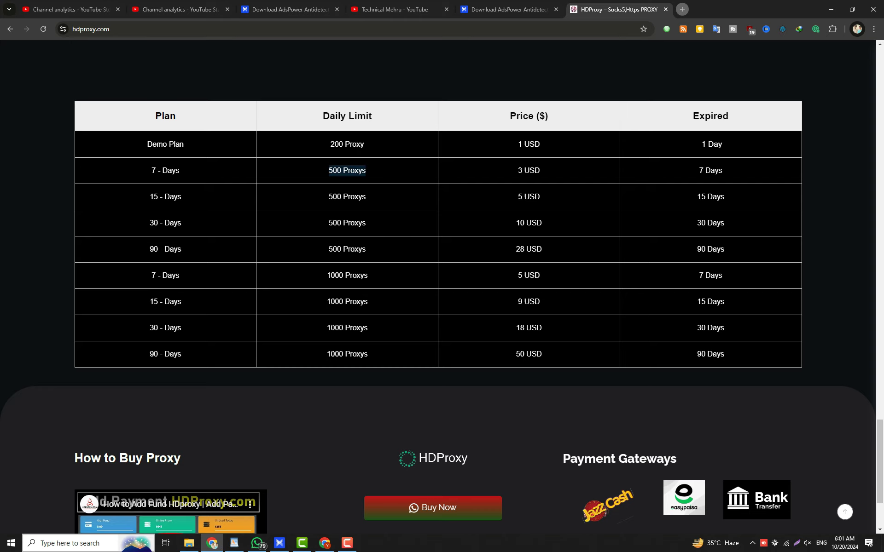
{"action": "left_click_drag", "start_coordinate": [542, 171], "coordinate": [516, 171]}
{"action": "scroll", "coordinate": [517, 171], "scroll_direction": "up", "scroll_amount": 1}
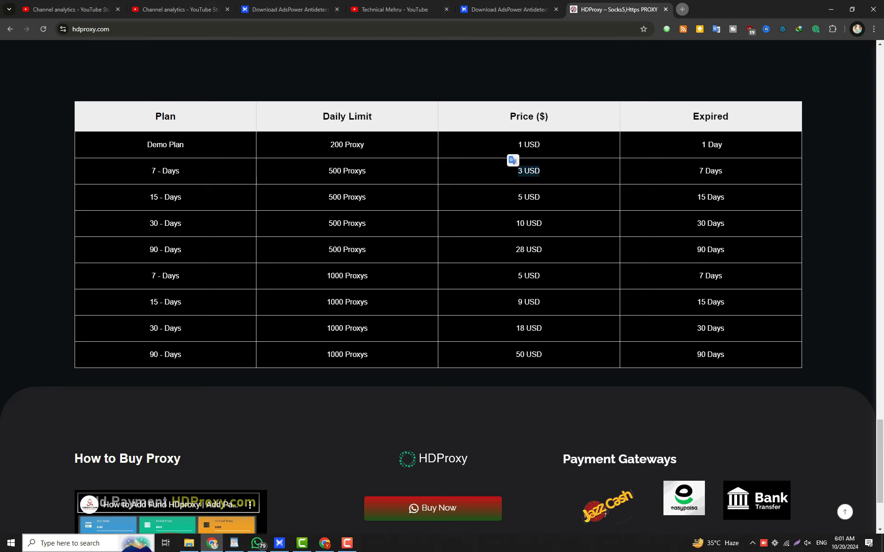
{"action": "scroll", "coordinate": [528, 190], "scroll_direction": "up", "scroll_amount": 20}
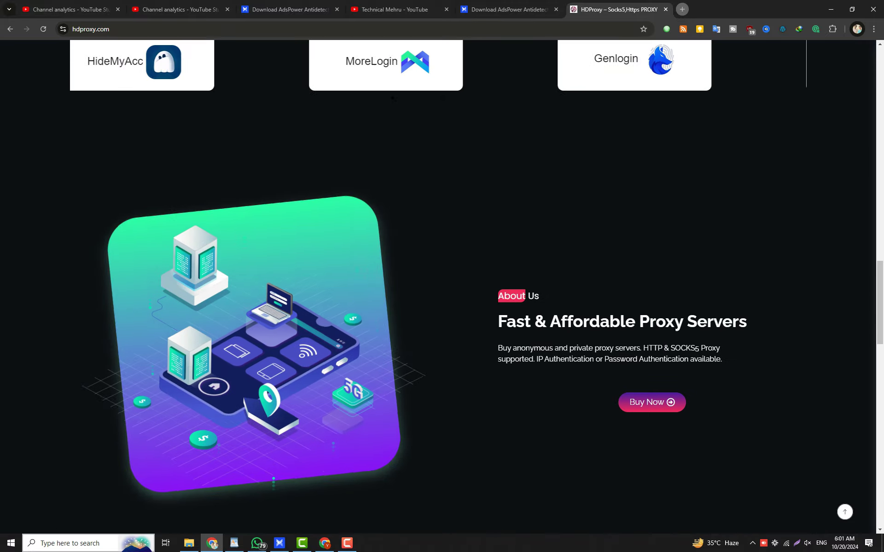
{"action": "scroll", "coordinate": [528, 189], "scroll_direction": "up", "scroll_amount": 10}
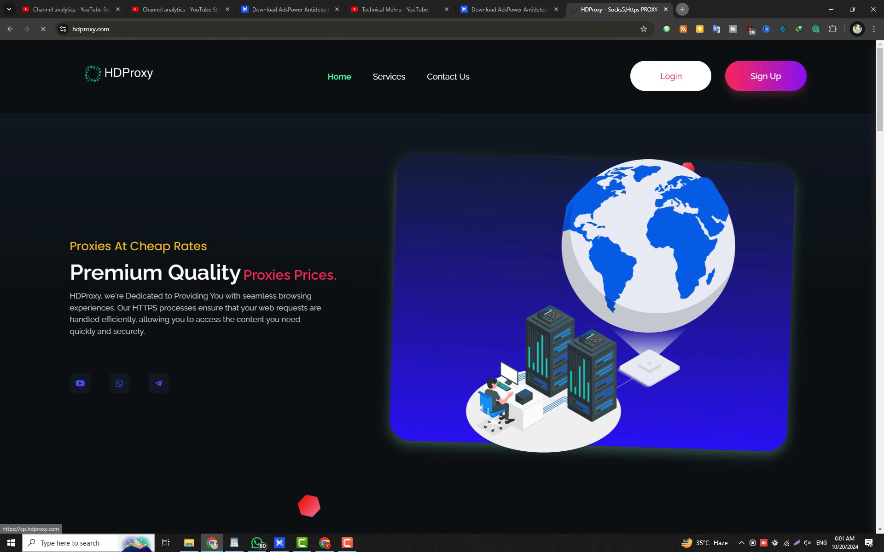
Step: Open the HDProxy user panel through the login link and reveal several addresses in the available proxy list
{"action": "left_click", "coordinate": [670, 76]}
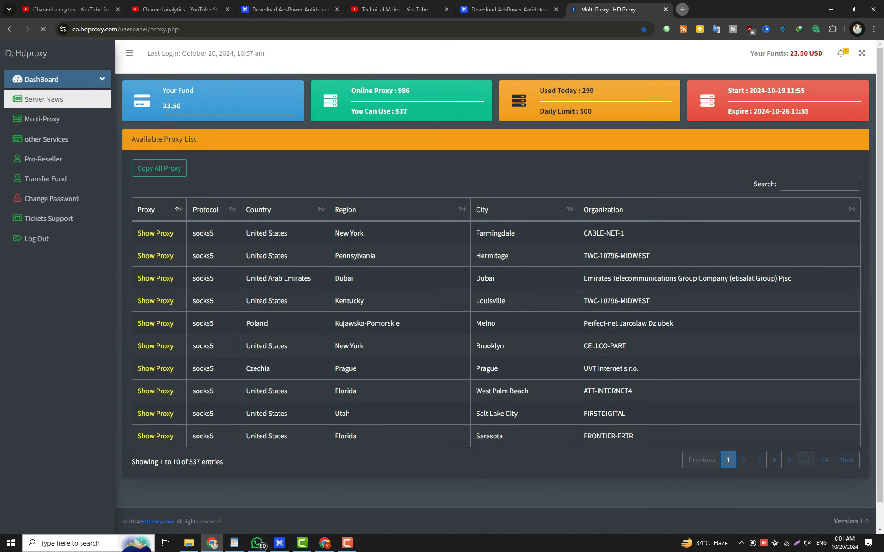
{"action": "scroll", "coordinate": [496, 286], "scroll_direction": "down", "scroll_amount": 1}
{"action": "left_click", "coordinate": [156, 207]}
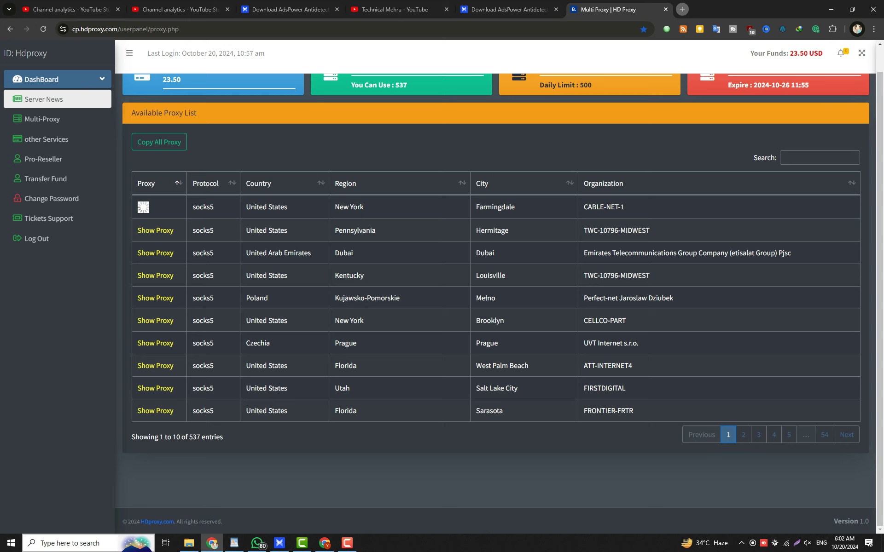
{"action": "left_click", "coordinate": [155, 232]}
{"action": "left_click", "coordinate": [155, 264]}
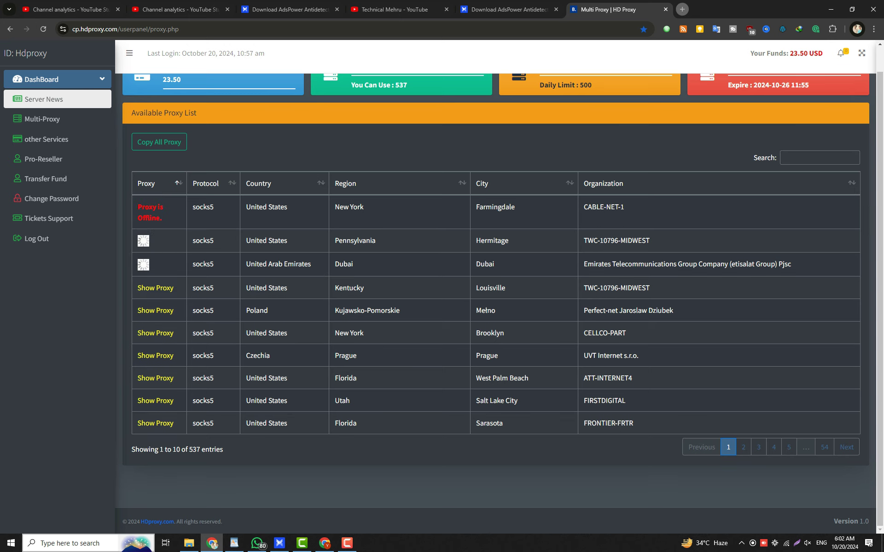
{"action": "left_click", "coordinate": [155, 287]}
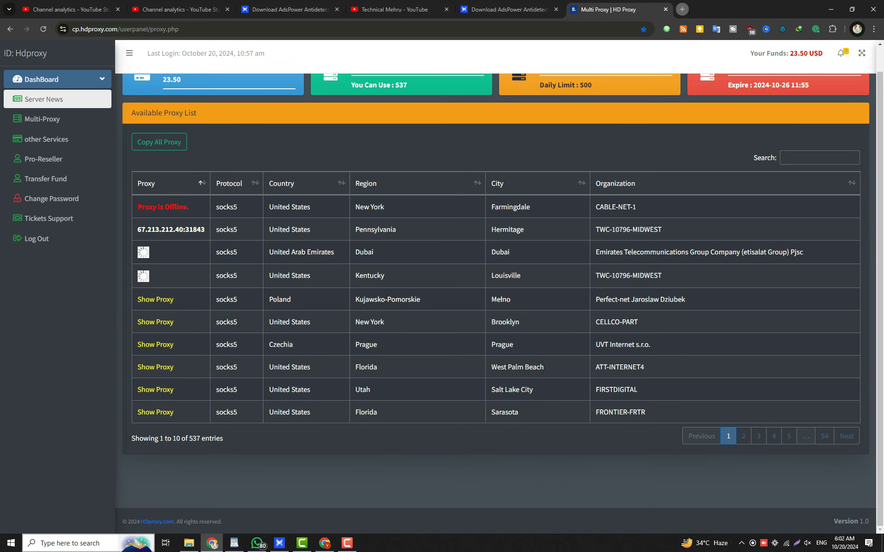
{"action": "left_click", "coordinate": [155, 412]}
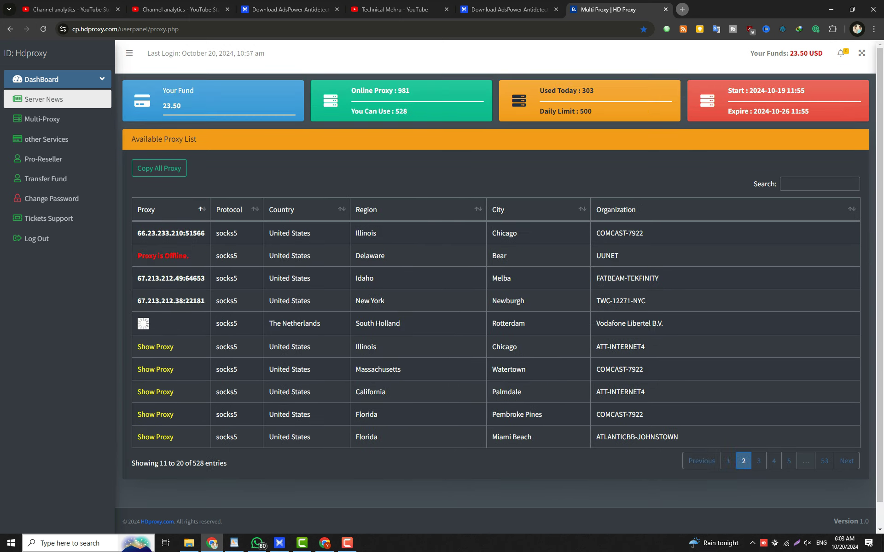
Step: Copy all proxies from the list and paste them into the WordPad document between the two existing links
{"action": "left_click", "coordinate": [159, 168]}
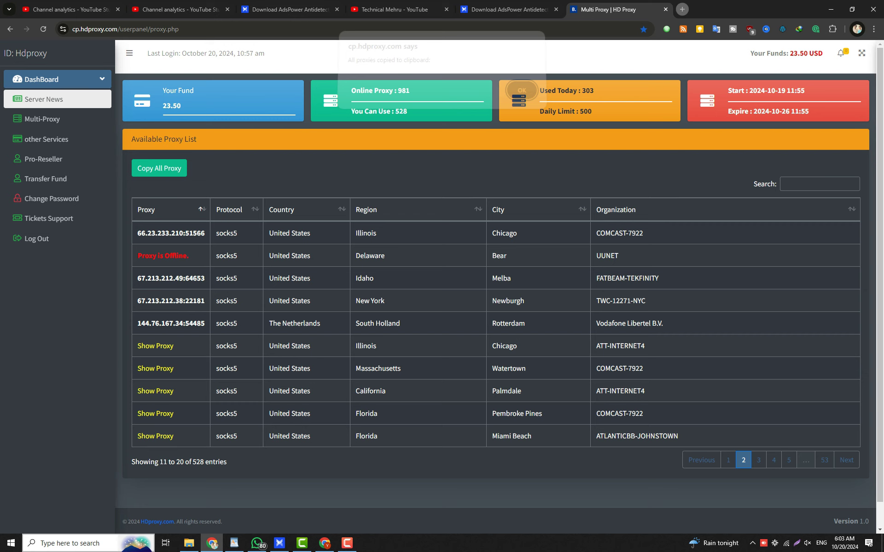
{"action": "left_click", "coordinate": [234, 543]}
{"action": "left_click", "coordinate": [366, 289]}
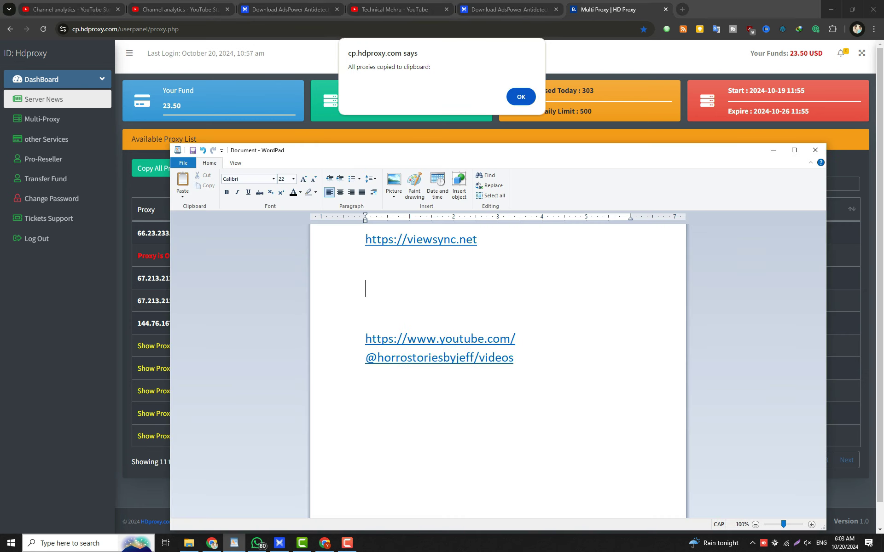
{"action": "key", "text": "ctrl+v"}
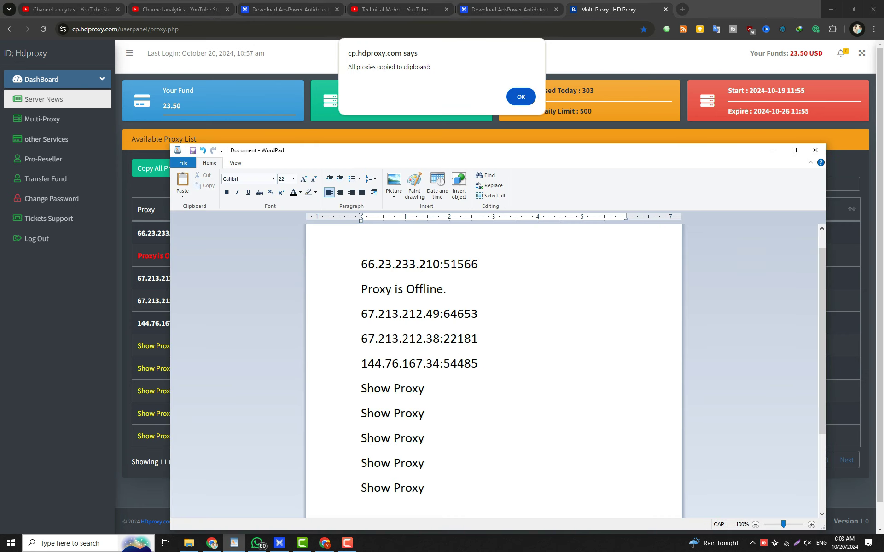
Step: Delete the "Show Proxy" lines, the "Proxy is Offline." line and its empty line, keeping only the four proxy addresses
{"action": "key", "text": "ctrl+z"}
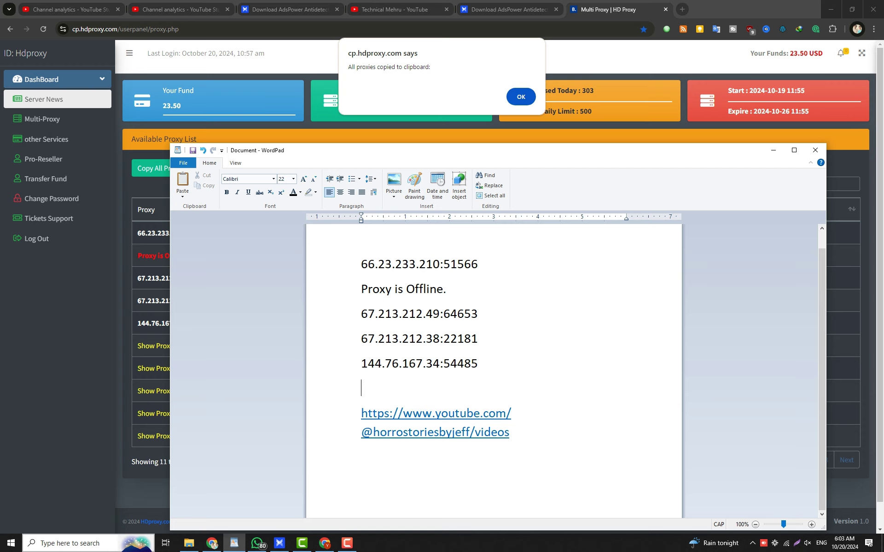
{"action": "left_click_drag", "start_coordinate": [450, 290], "coordinate": [361, 290]}
{"action": "key", "text": "BackSpace"}
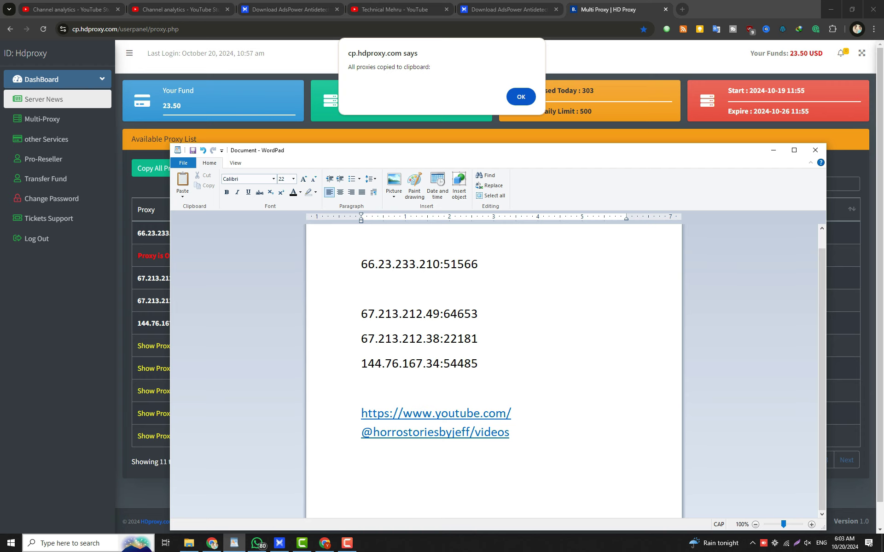
{"action": "left_click_drag", "start_coordinate": [479, 365], "coordinate": [361, 289]}
{"action": "key", "text": "BackSpace"}
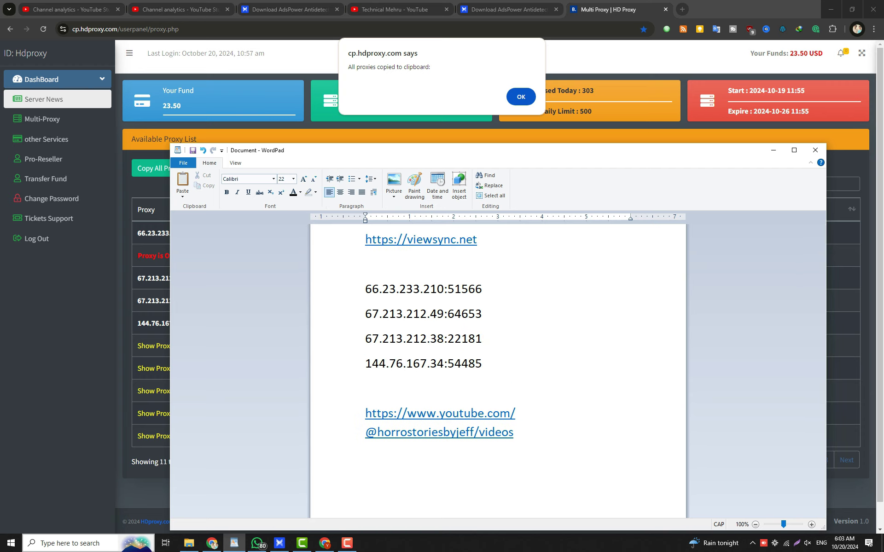
Step: Copy the four proxy addresses from the WordPad document and switch to AdsPower
{"action": "key", "text": "Home"}
{"action": "key", "text": "shift+Down"}
{"action": "key", "text": "shift+Down"}
{"action": "key", "text": "shift+Down"}
{"action": "key", "text": "shift+Down"}
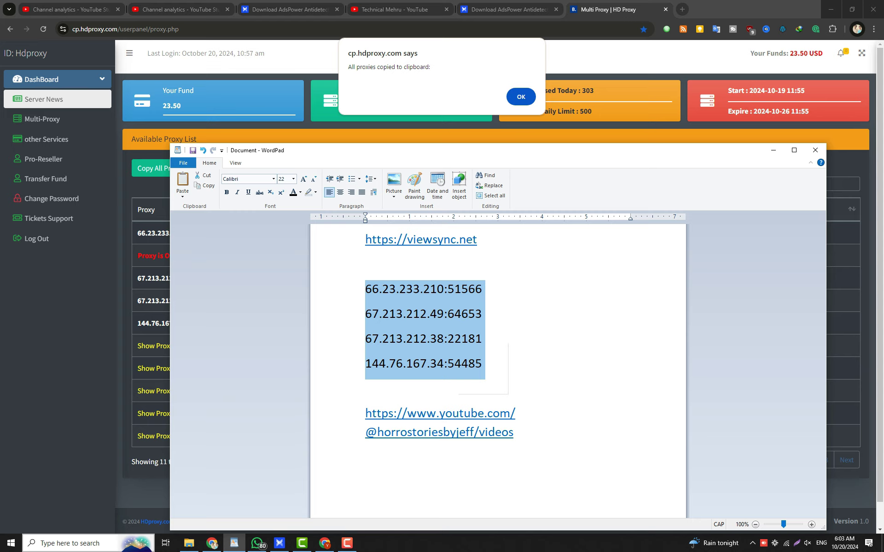
{"action": "left_click", "coordinate": [469, 346]}
{"action": "left_click", "coordinate": [280, 543]}
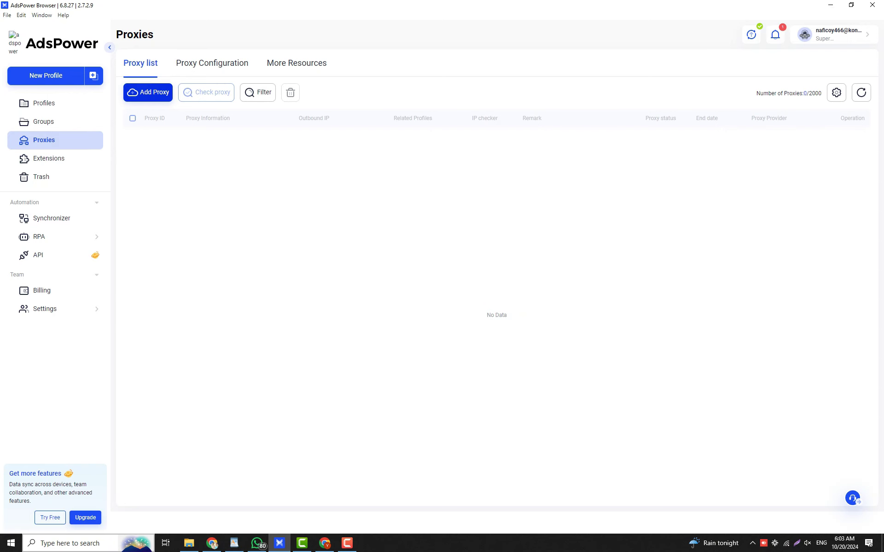
Step: Paste the four copied proxies as new entries, run the proxy check and add them to the proxy list
{"action": "left_click", "coordinate": [148, 92]}
{"action": "left_click", "coordinate": [686, 165]}
{"action": "key", "text": "ctrl+v"}
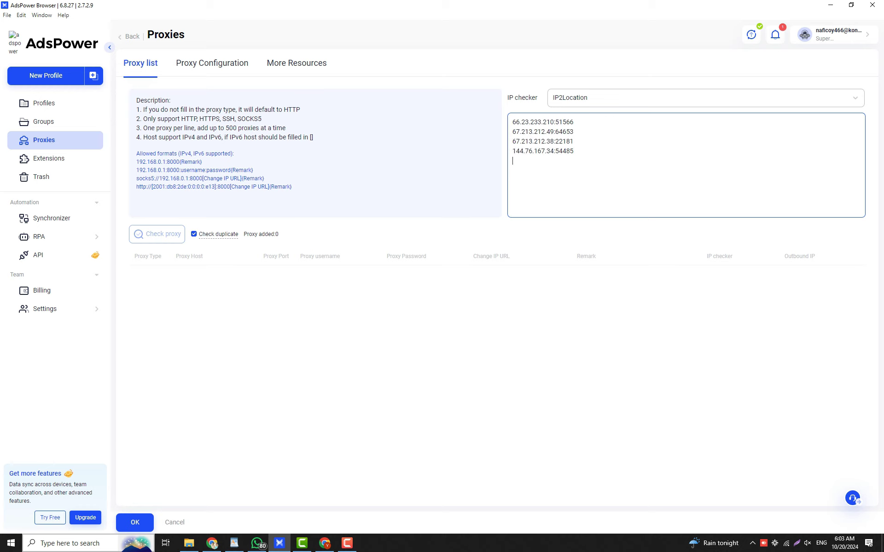
{"action": "left_click", "coordinate": [157, 234]}
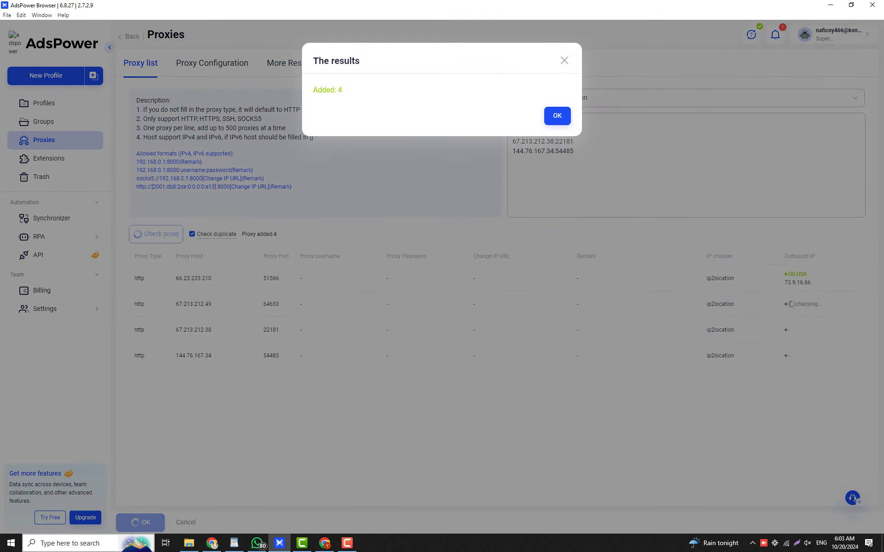
{"action": "left_click", "coordinate": [558, 116]}
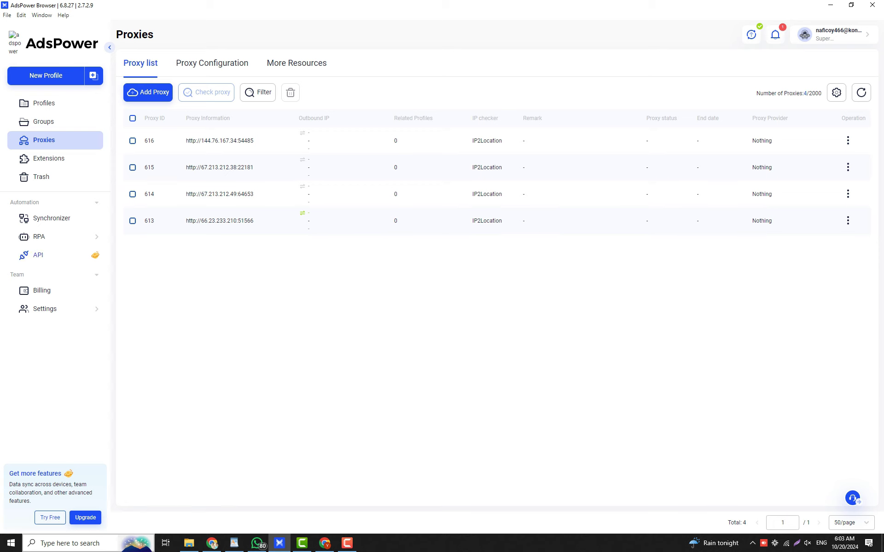
{"action": "left_click", "coordinate": [44, 104]}
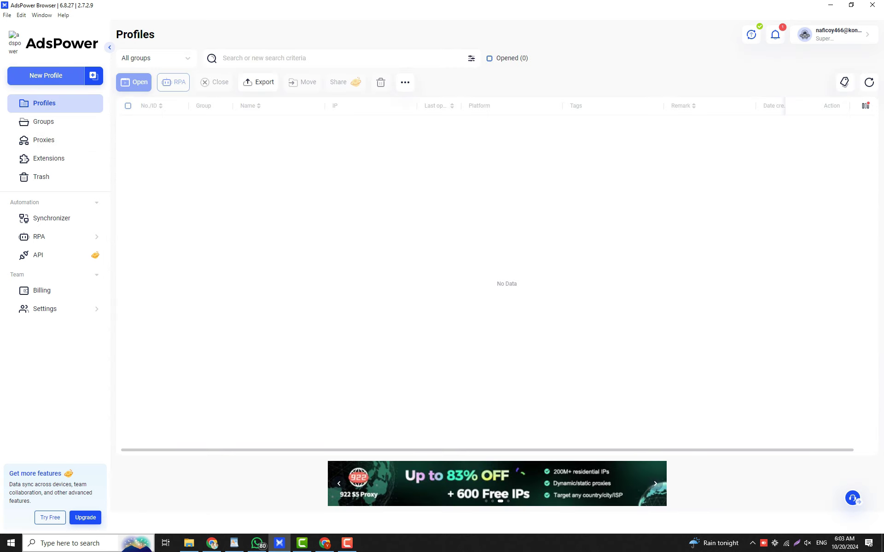
{"action": "left_click", "coordinate": [45, 76]}
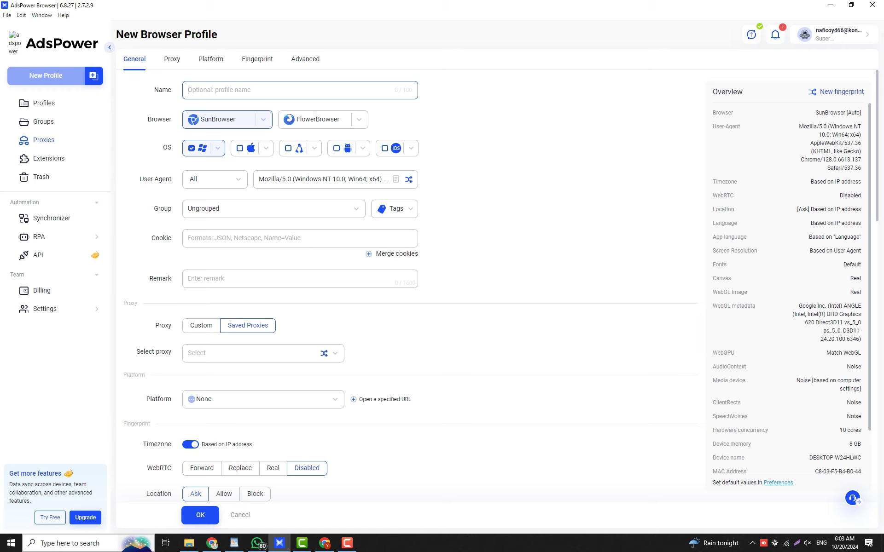
{"action": "type", "text": "wATH"}
{"action": "left_click", "coordinate": [253, 354]}
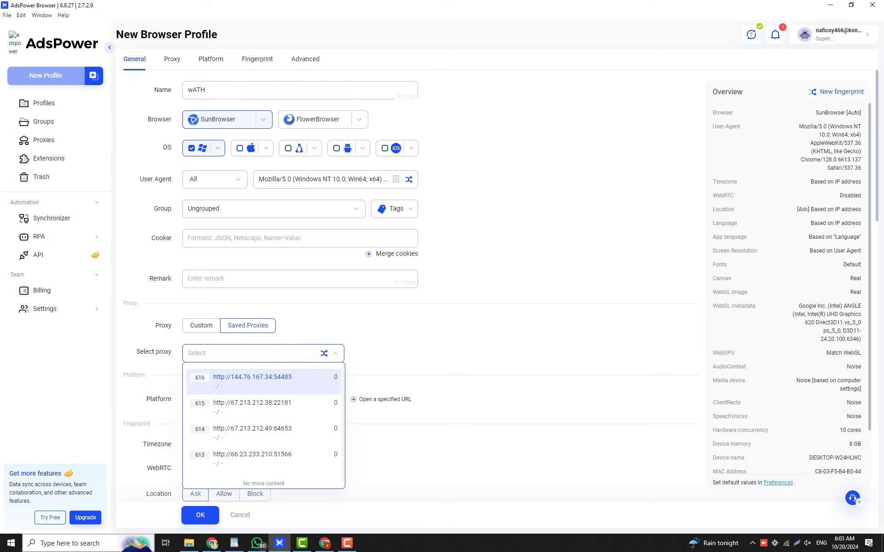
{"action": "left_click", "coordinate": [254, 381]}
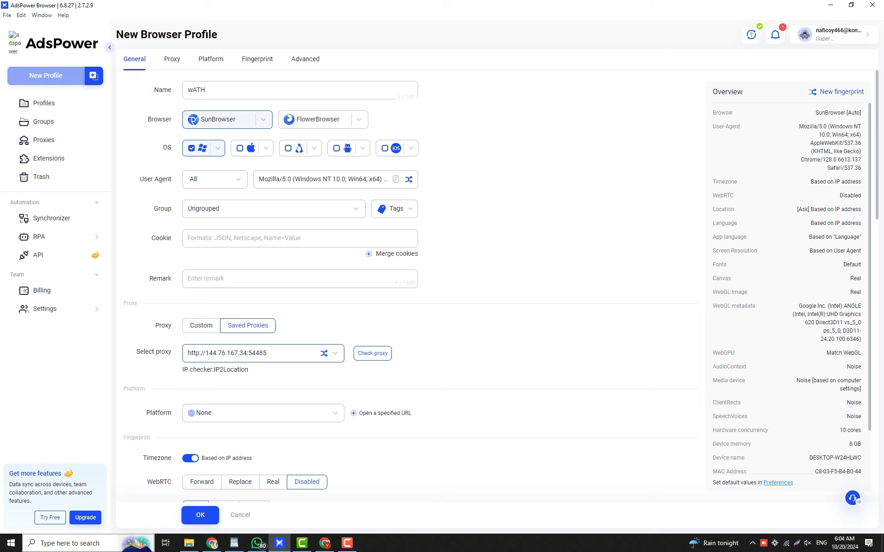
Step: Test the selected proxy's connection and save the wATH profile
{"action": "left_click", "coordinate": [372, 354]}
{"action": "left_click", "coordinate": [258, 278]}
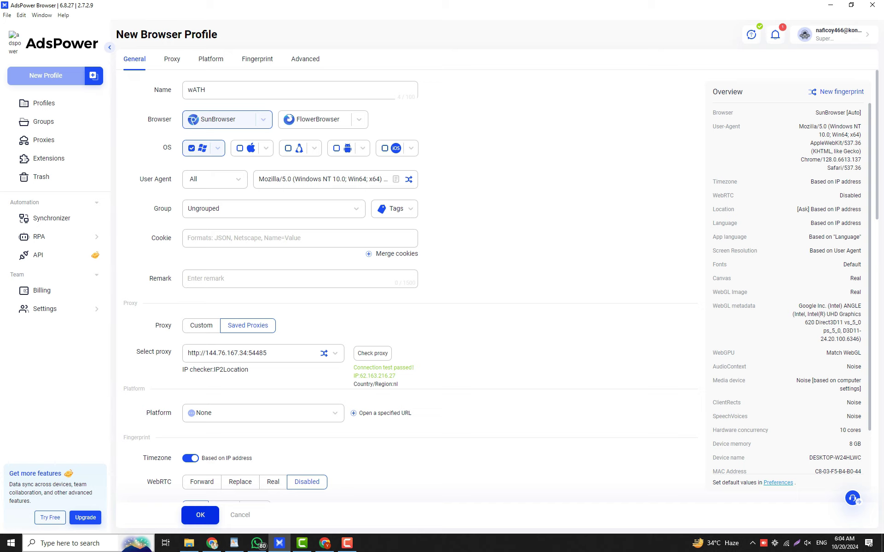
{"action": "left_click", "coordinate": [200, 515]}
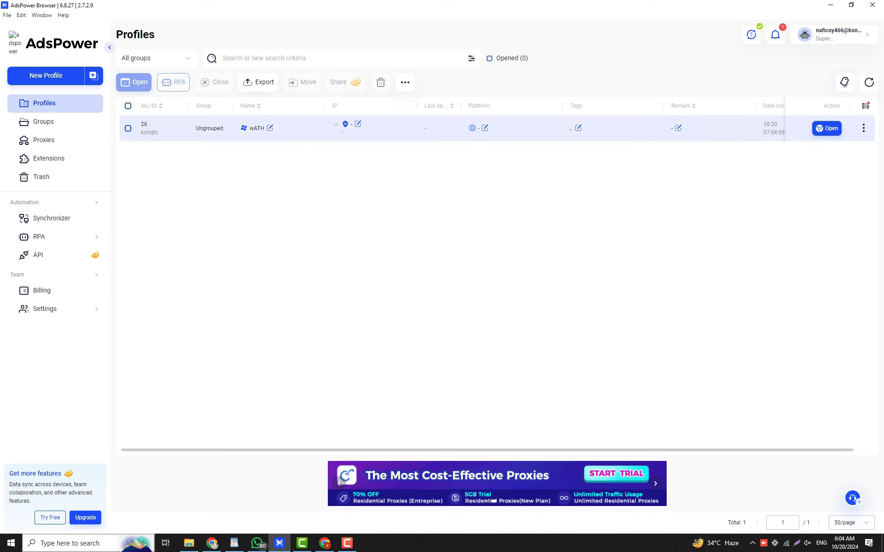
Step: Start a new browser profile named WATCH 2 and set its SunBrowser kernel to Chrome 127
{"action": "left_click", "coordinate": [45, 76]}
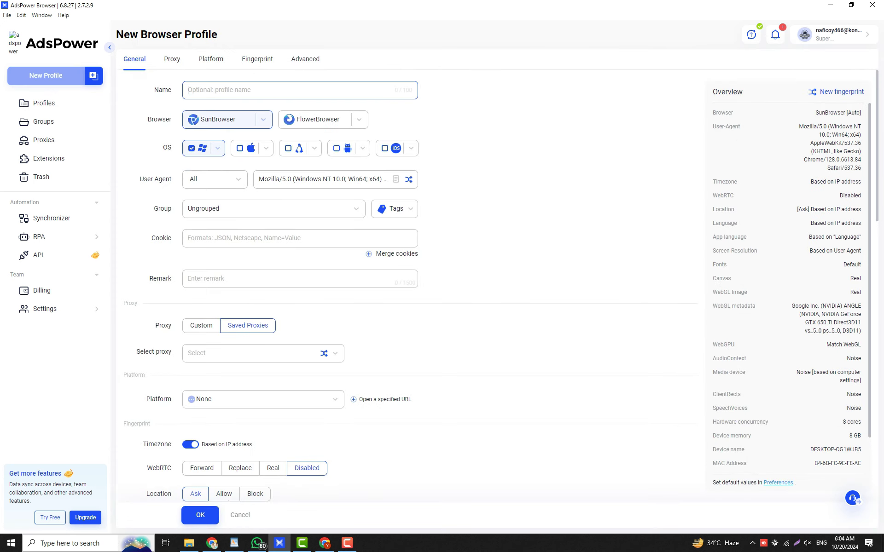
{"action": "type", "text": "WATCH 2"}
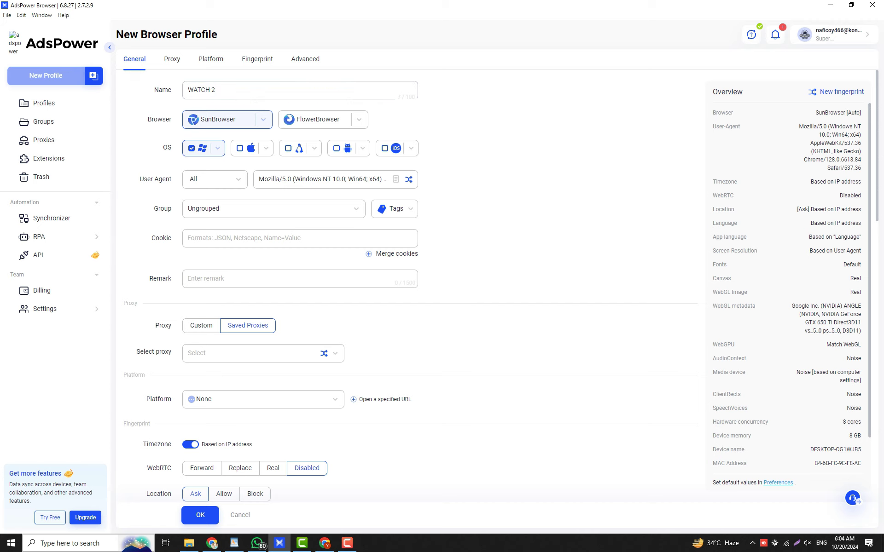
{"action": "left_click", "coordinate": [264, 120]}
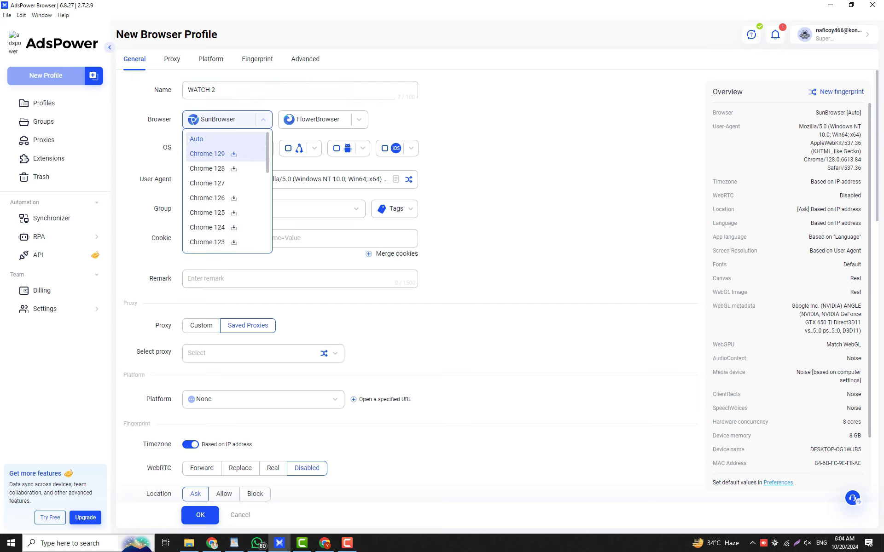
{"action": "left_click", "coordinate": [208, 183]}
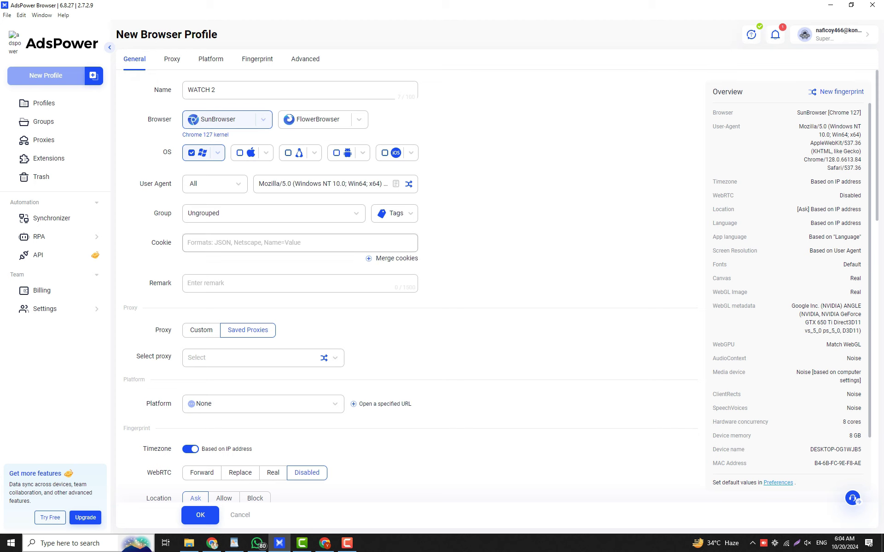
{"action": "scroll", "coordinate": [276, 280], "scroll_direction": "down", "scroll_amount": 2}
{"action": "scroll", "coordinate": [277, 293], "scroll_direction": "up", "scroll_amount": 1}
{"action": "scroll", "coordinate": [276, 293], "scroll_direction": "down", "scroll_amount": 1}
{"action": "left_click", "coordinate": [263, 266]}
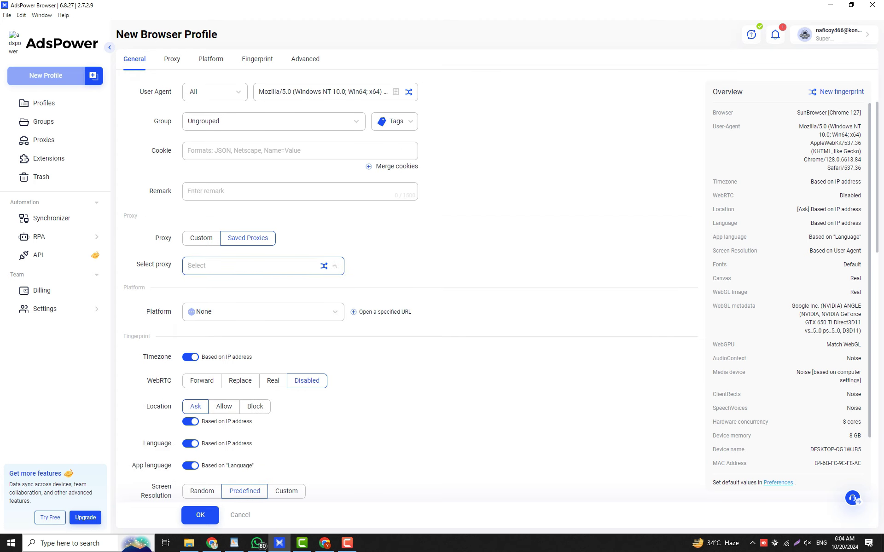
{"action": "left_click", "coordinate": [263, 371]}
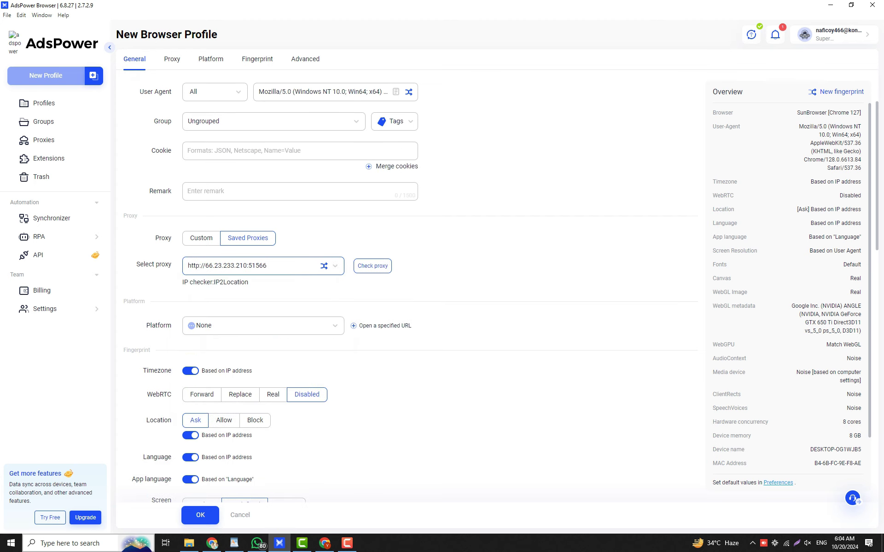
{"action": "left_click", "coordinate": [378, 266]}
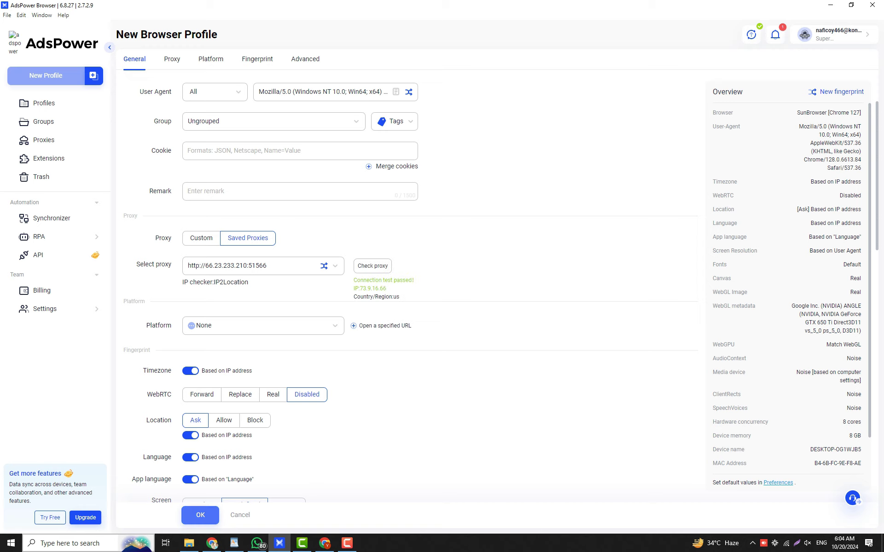
{"action": "left_click", "coordinate": [200, 515]}
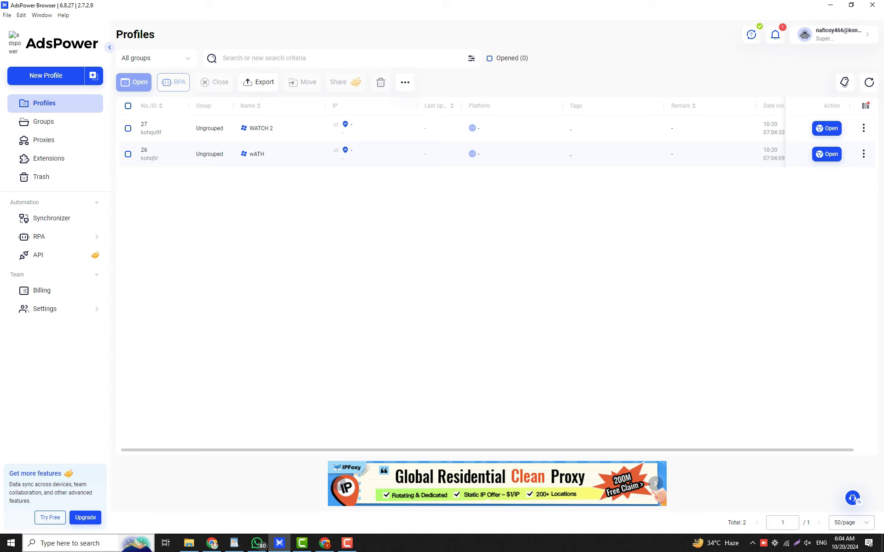
Step: Examine the fingerprint, advanced and overview settings in a blank new profile form, and leave it without saving
{"action": "left_click", "coordinate": [46, 76]}
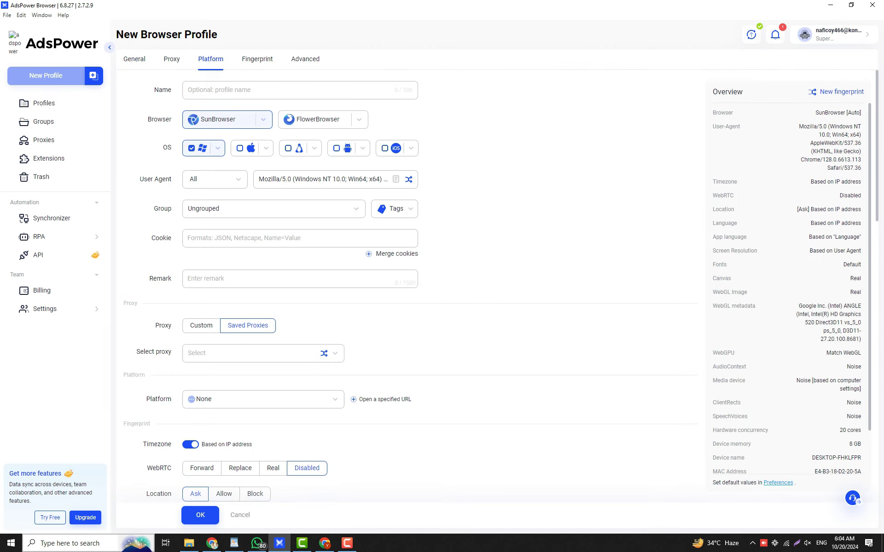
{"action": "scroll", "coordinate": [407, 286], "scroll_direction": "down", "scroll_amount": 8}
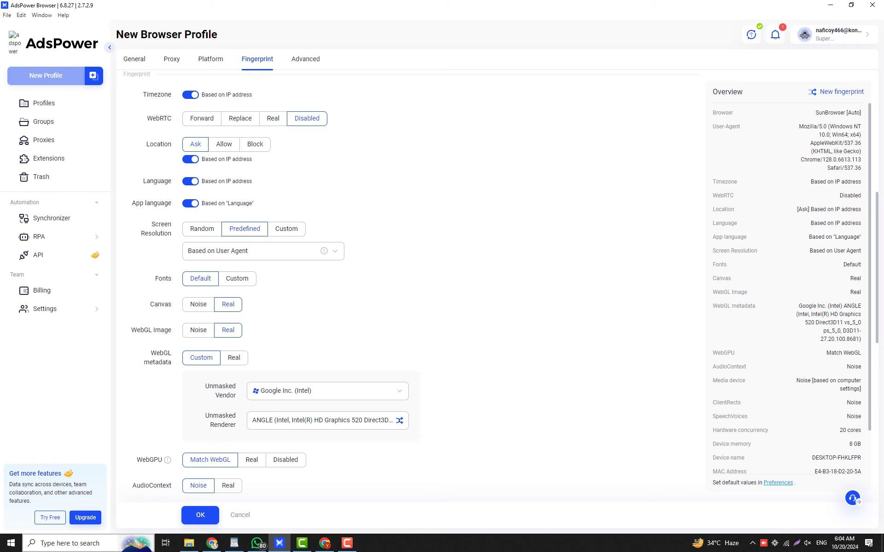
{"action": "scroll", "coordinate": [406, 285], "scroll_direction": "up", "scroll_amount": 1}
{"action": "scroll", "coordinate": [410, 286], "scroll_direction": "up", "scroll_amount": 8}
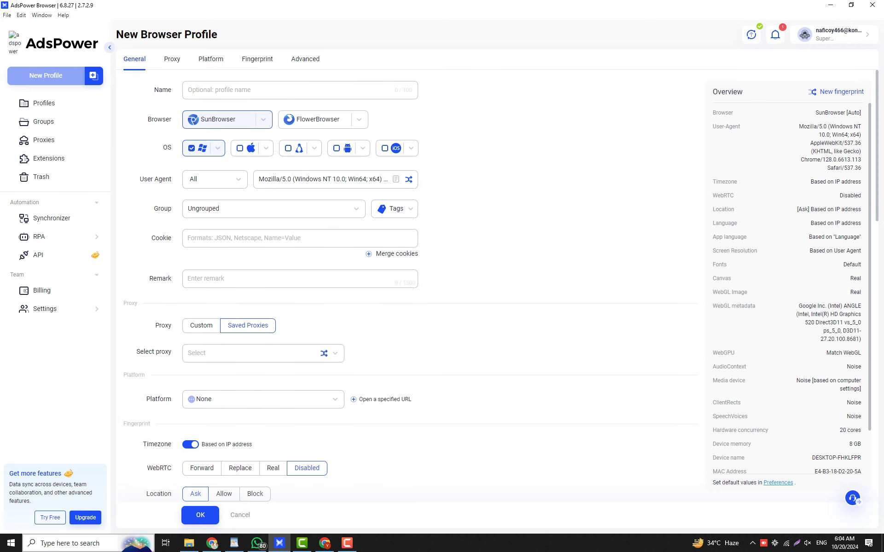
{"action": "scroll", "coordinate": [409, 285], "scroll_direction": "down", "scroll_amount": 8}
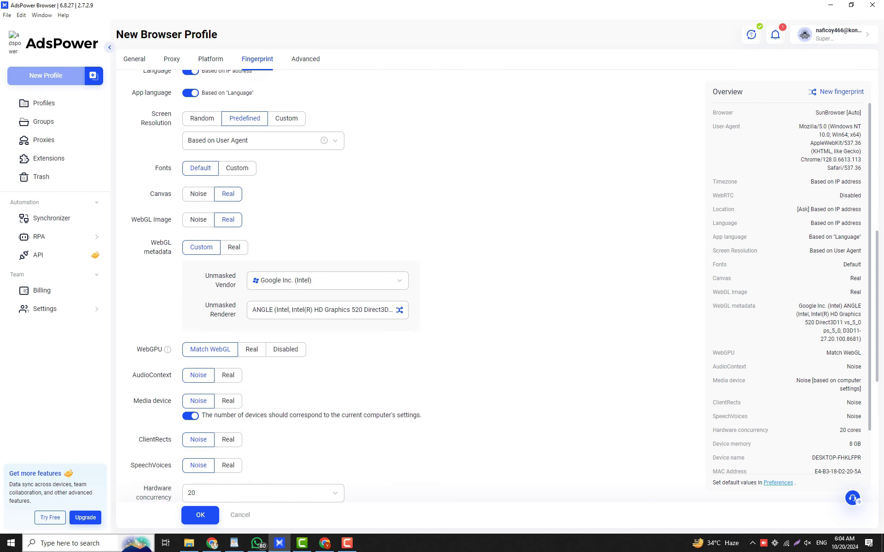
{"action": "left_click", "coordinate": [305, 60]}
{"action": "scroll", "coordinate": [276, 286], "scroll_direction": "down", "scroll_amount": 7}
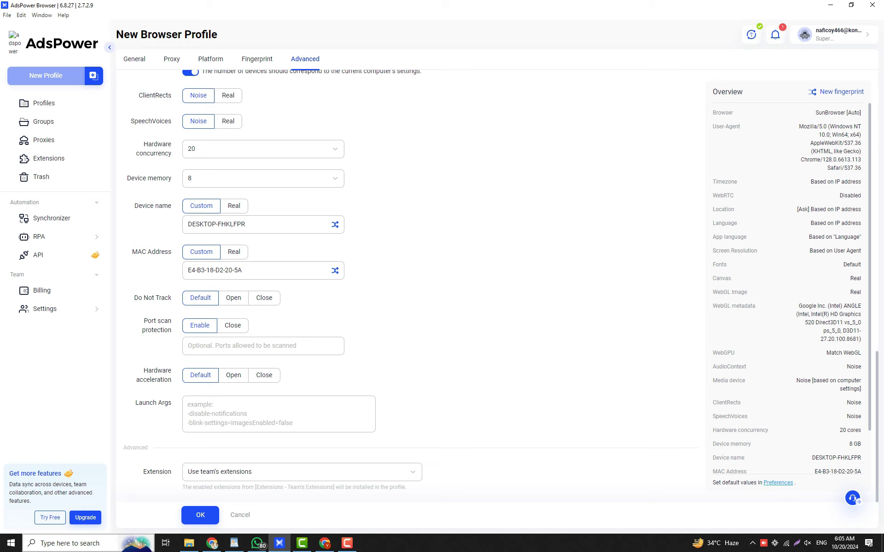
{"action": "scroll", "coordinate": [368, 276], "scroll_direction": "up", "scroll_amount": 15}
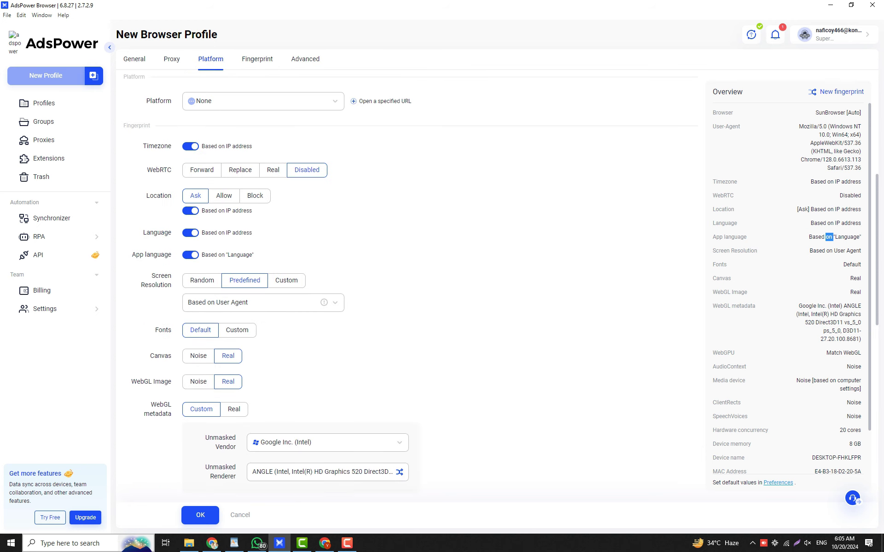
{"action": "left_click", "coordinate": [829, 237]}
{"action": "triple_click", "coordinate": [822, 152]}
{"action": "double_click", "coordinate": [721, 445]}
{"action": "triple_click", "coordinate": [722, 444]}
{"action": "left_click", "coordinate": [240, 515]}
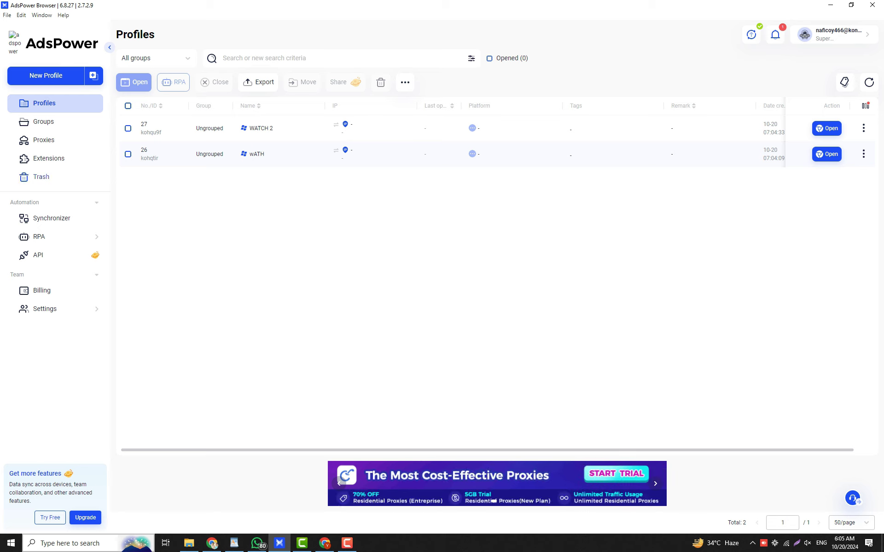
Step: Launch the browsers of the WATCH 2 and wATH profiles
{"action": "left_click", "coordinate": [827, 129]}
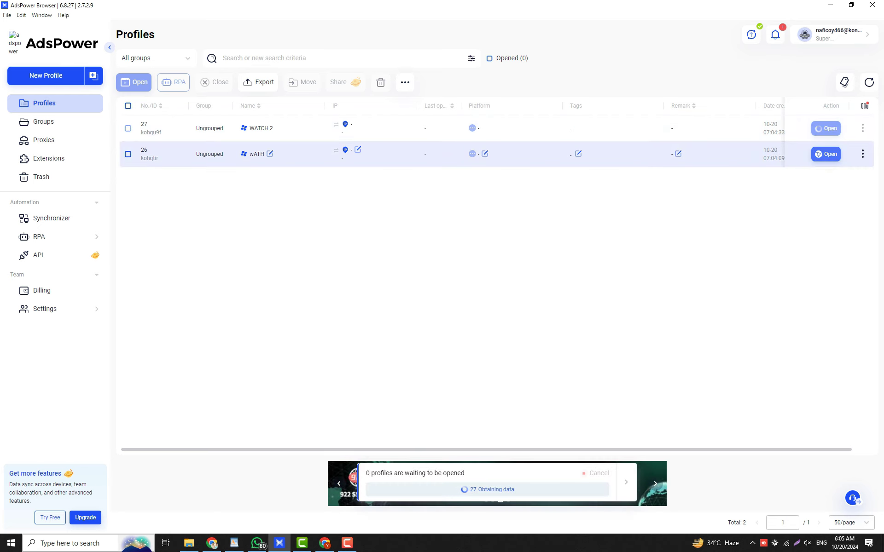
{"action": "left_click", "coordinate": [825, 154]}
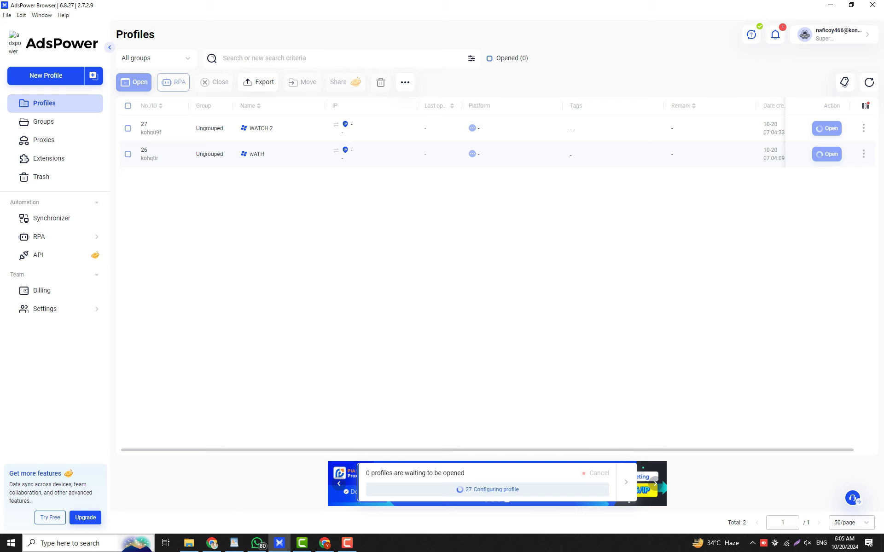
{"action": "left_click", "coordinate": [234, 543]}
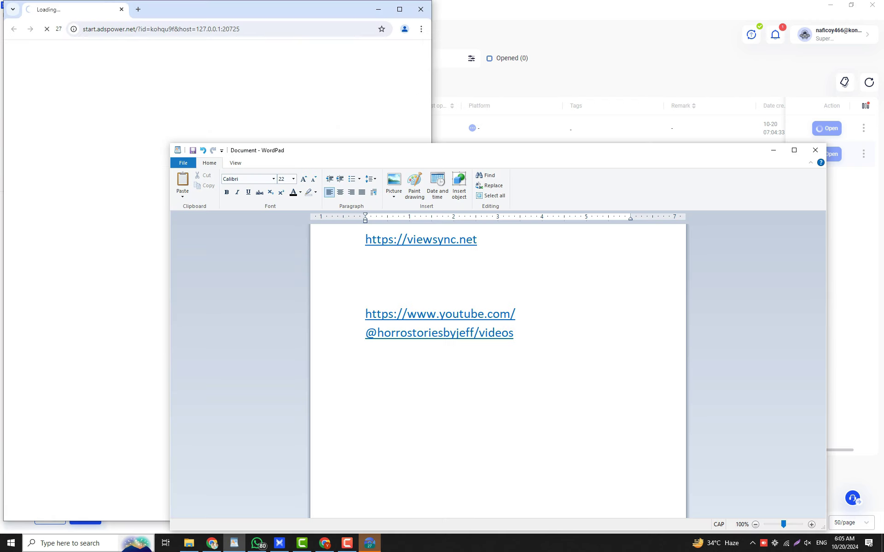
{"action": "left_click_drag", "start_coordinate": [514, 334], "coordinate": [366, 317]}
{"action": "right_click", "coordinate": [408, 322]}
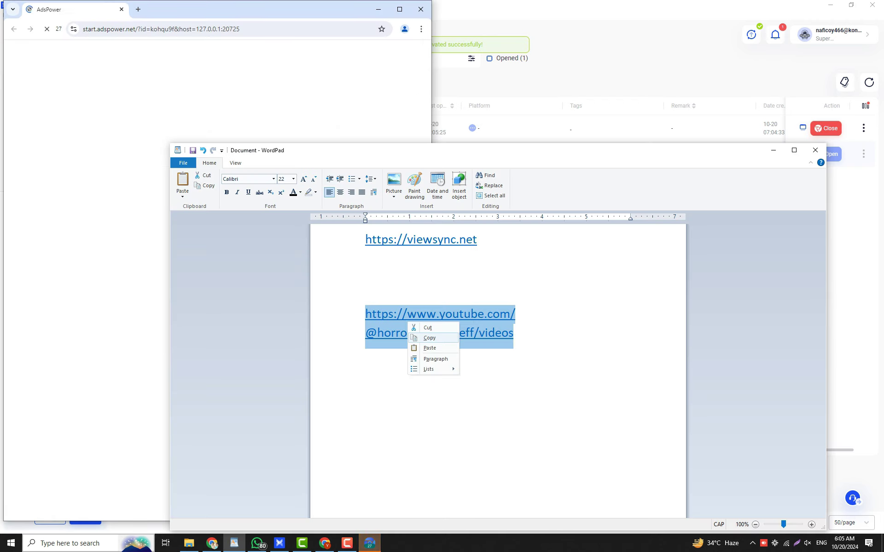
{"action": "left_click", "coordinate": [428, 338]}
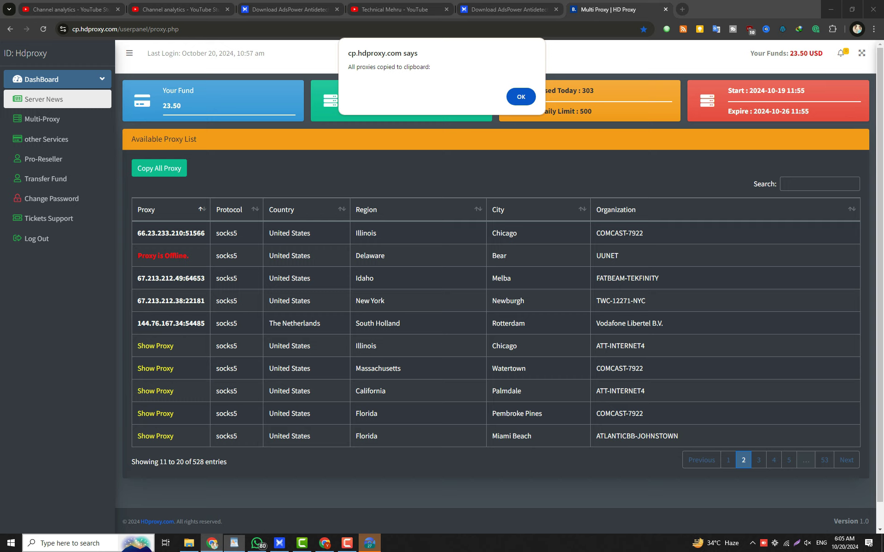
{"action": "left_click", "coordinate": [212, 543]}
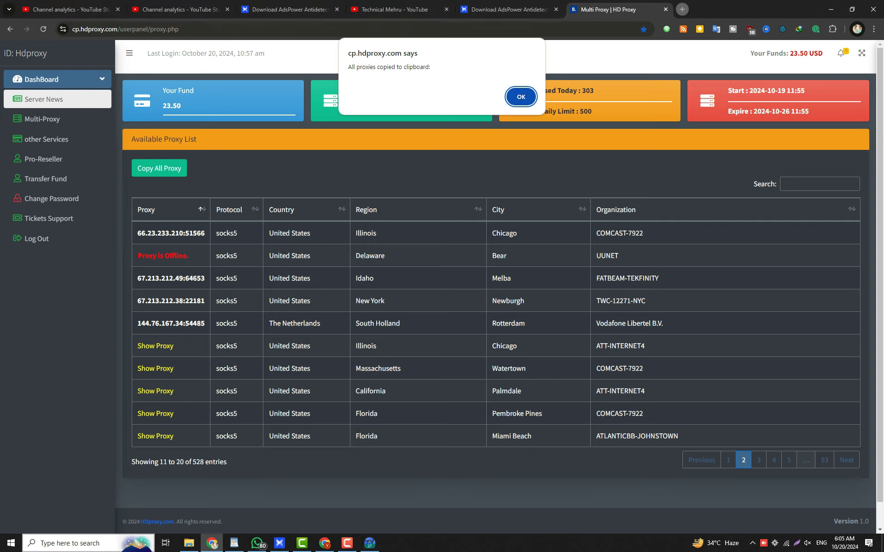
{"action": "key", "text": "ctrl+t"}
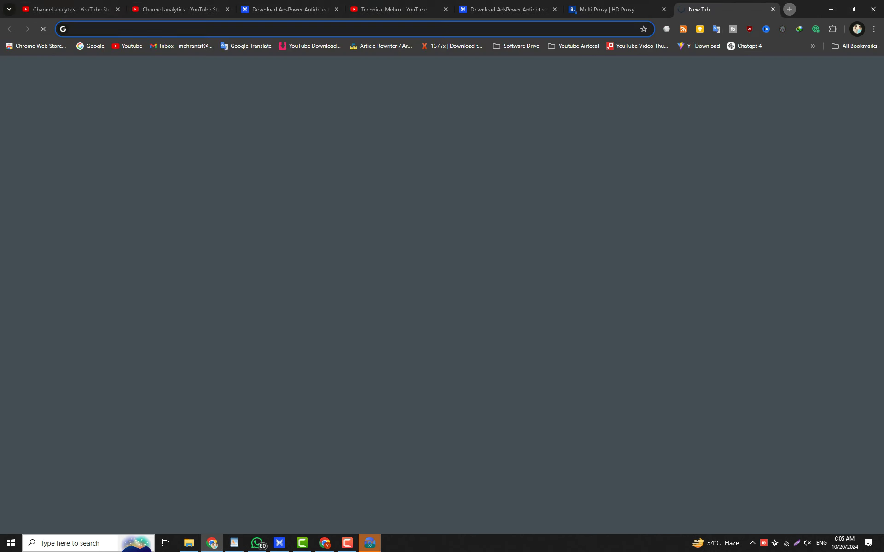
{"action": "key", "text": "ctrl+v"}
{"action": "key", "text": "Return"}
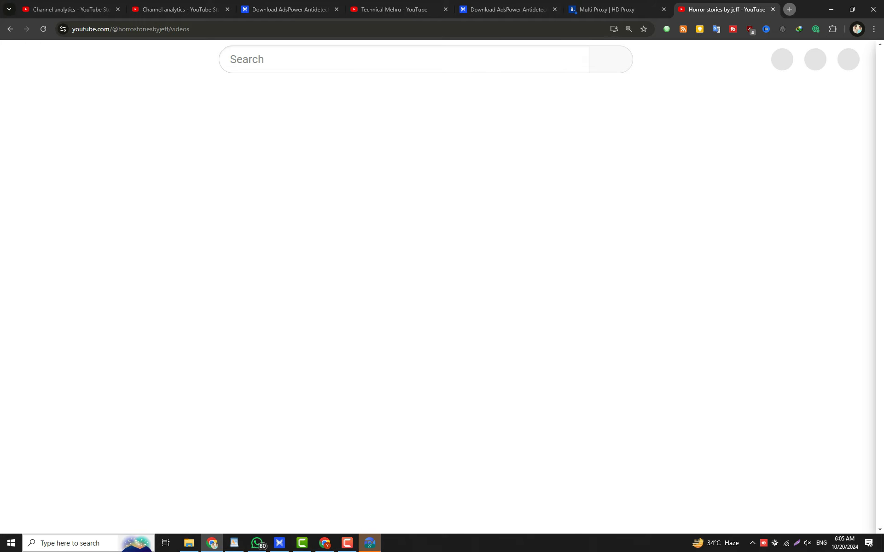
Step: Look through the channel's videos and copy the link address of the "Backthron's Darkest SECRET Revealed" video
{"action": "scroll", "coordinate": [180, 277], "scroll_direction": "down", "scroll_amount": 4}
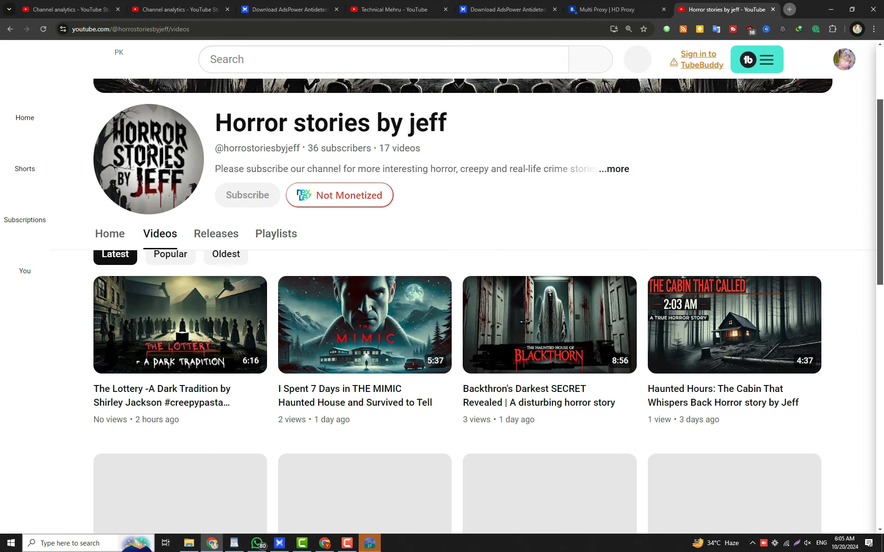
{"action": "scroll", "coordinate": [363, 230], "scroll_direction": "down", "scroll_amount": 2}
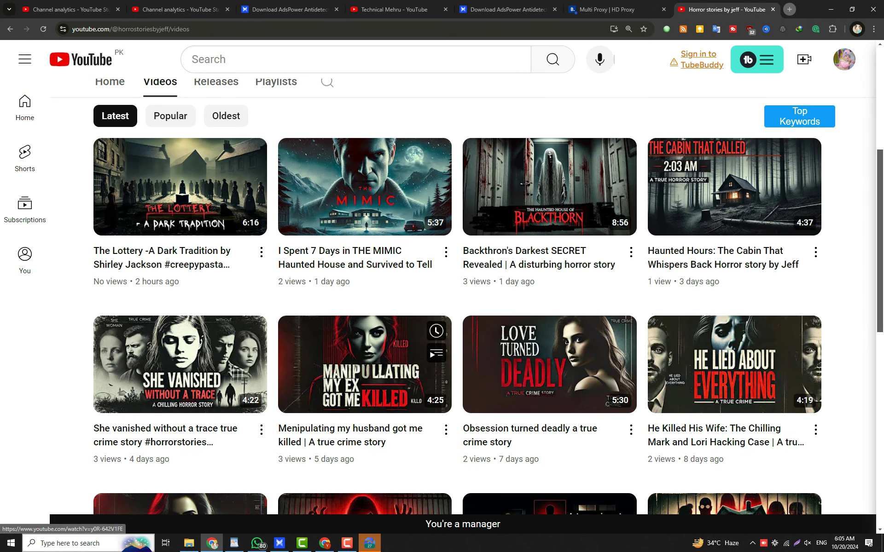
{"action": "scroll", "coordinate": [364, 230], "scroll_direction": "up", "scroll_amount": 3}
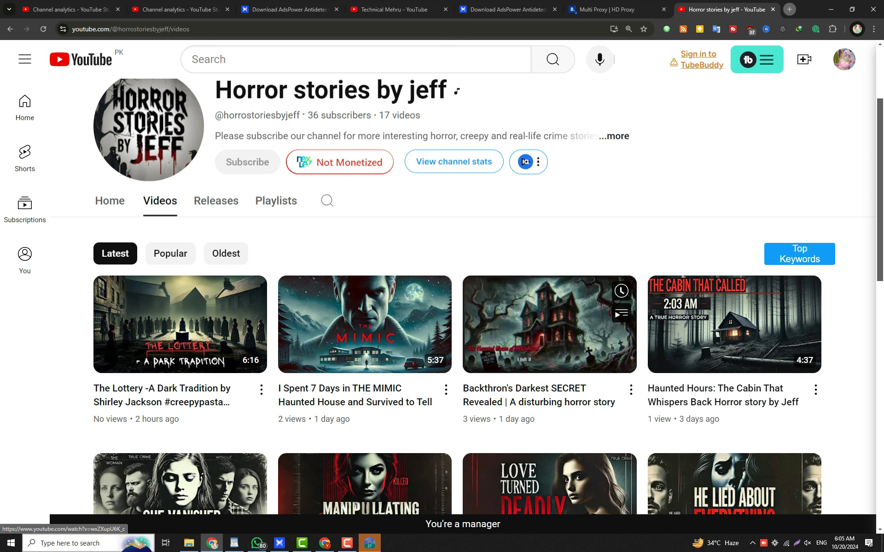
{"action": "right_click", "coordinate": [533, 341]}
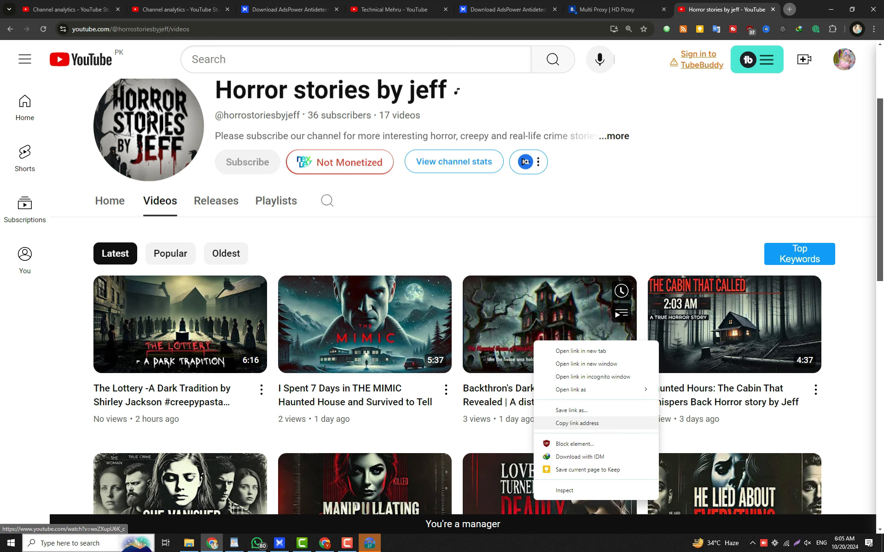
{"action": "left_click", "coordinate": [577, 423]}
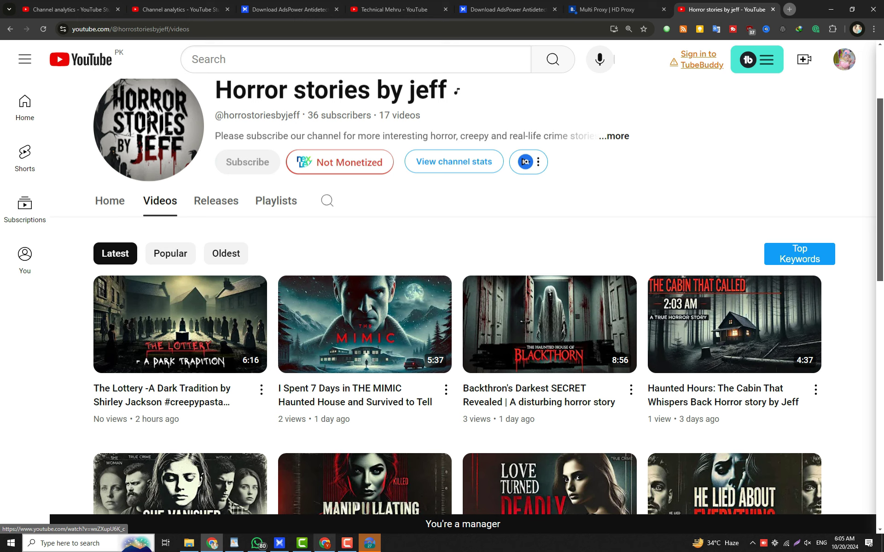
Step: Switch to the WATCH 2 browser window and maximize it, and launch the wATH profile again from AdsPower
{"action": "left_click", "coordinate": [369, 543]}
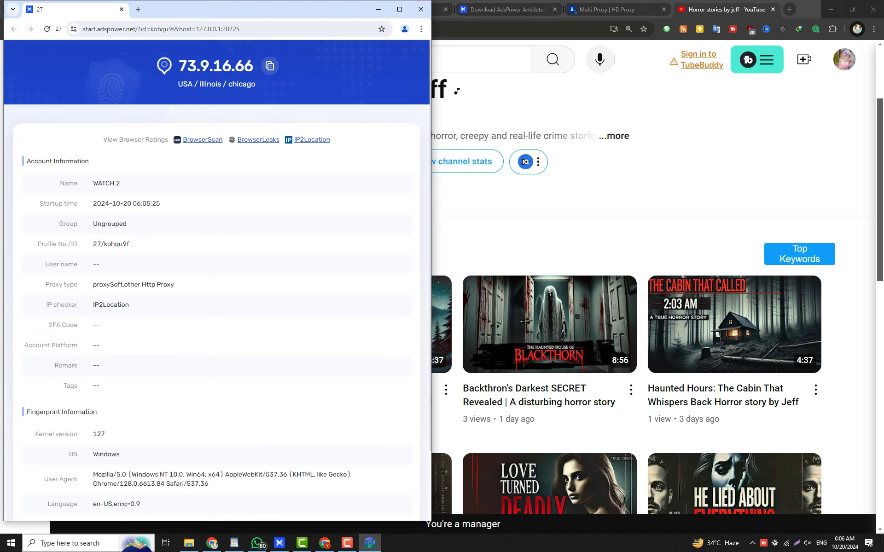
{"action": "left_click", "coordinate": [399, 9]}
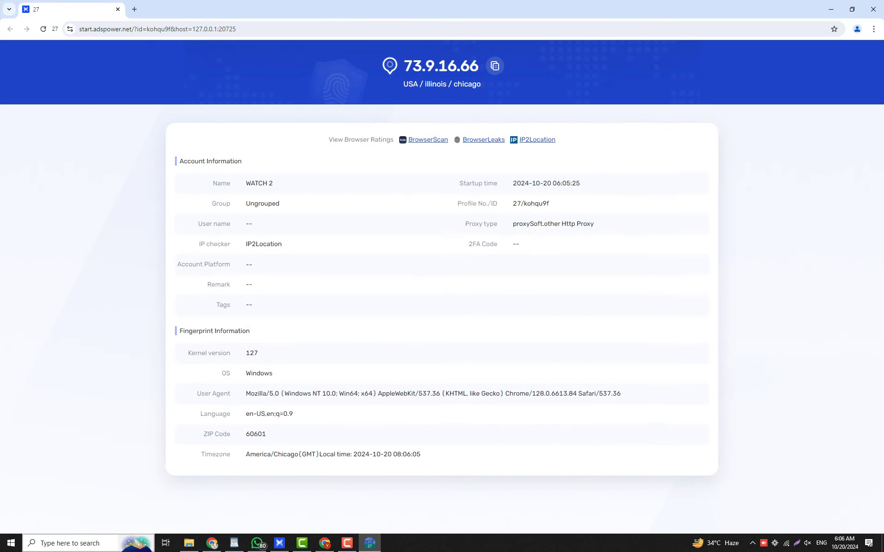
{"action": "left_click", "coordinate": [280, 543]}
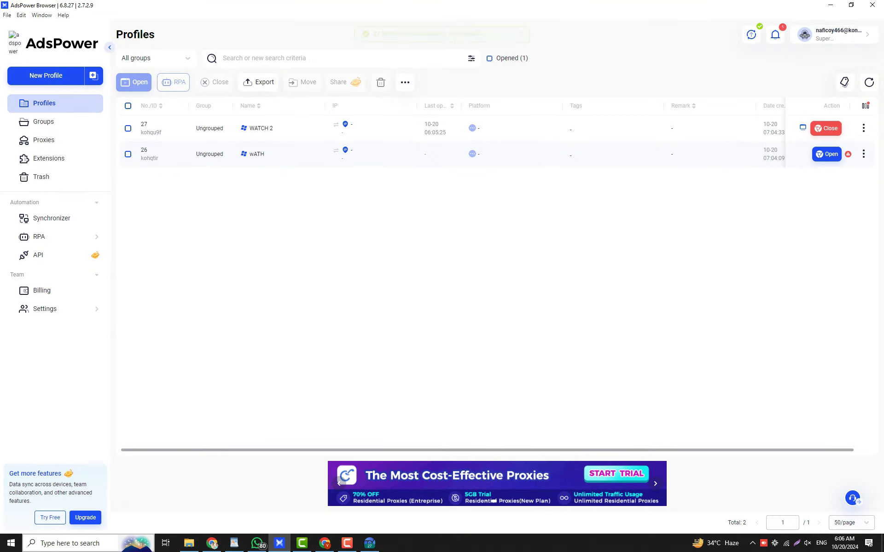
{"action": "left_click", "coordinate": [827, 154]}
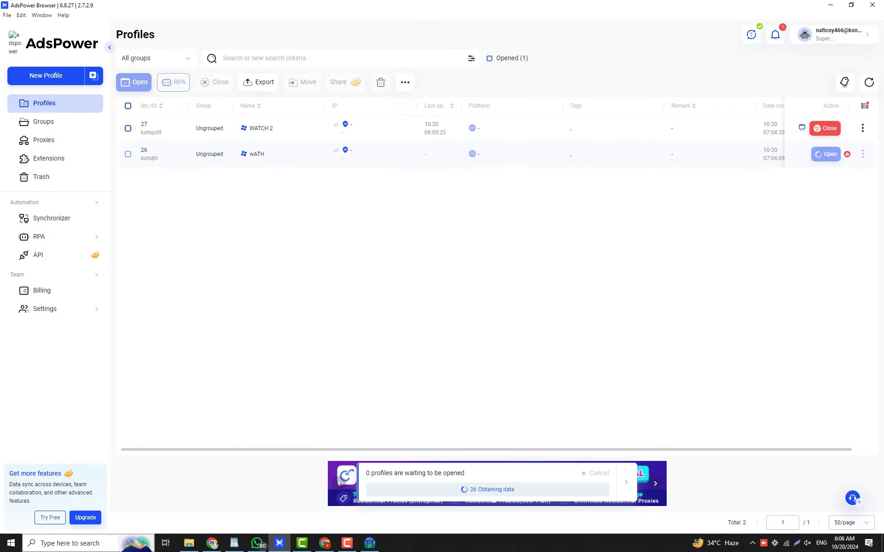
{"action": "left_click", "coordinate": [370, 543]}
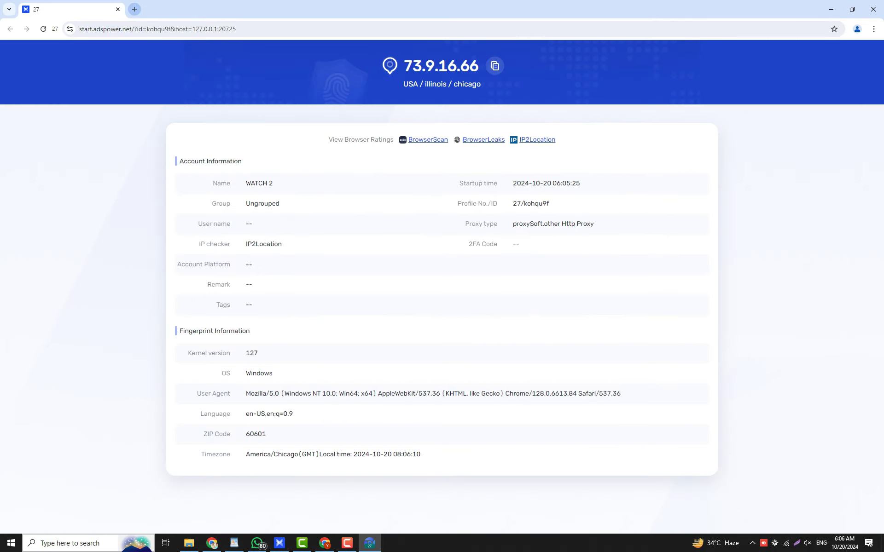
{"action": "left_click", "coordinate": [134, 9]}
{"action": "left_click", "coordinate": [234, 543]}
{"action": "left_click", "coordinate": [478, 240]}
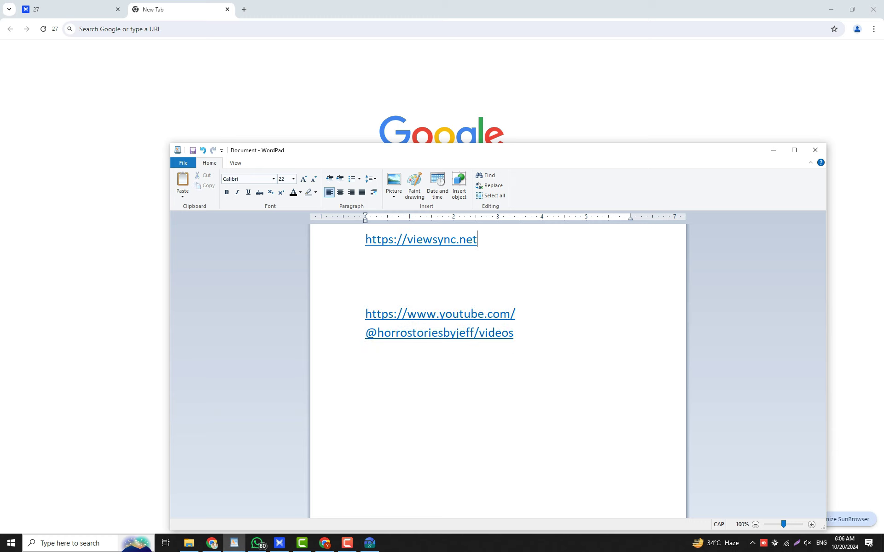
{"action": "key", "text": "shift+Home"}
{"action": "key", "text": "ctrl+c"}
{"action": "right_click", "coordinate": [423, 241]}
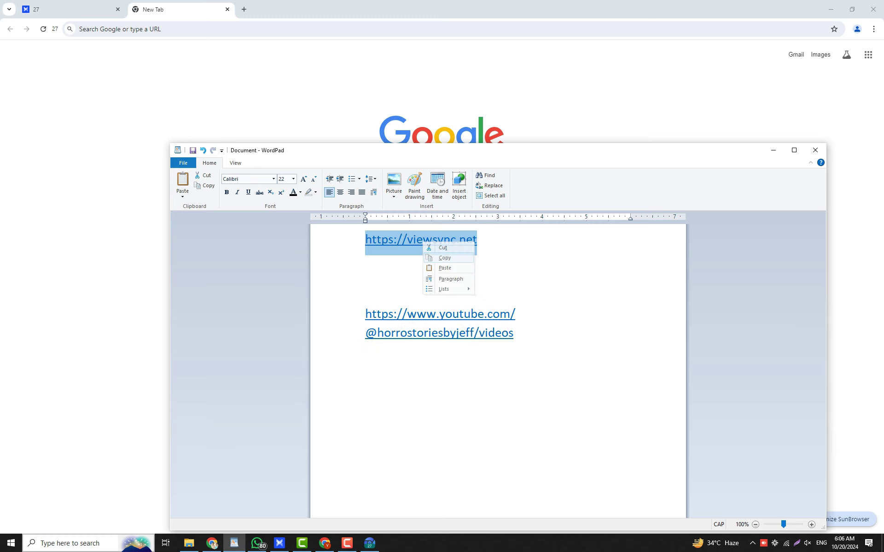
{"action": "left_click", "coordinate": [443, 259]}
{"action": "key", "text": "alt+Tab"}
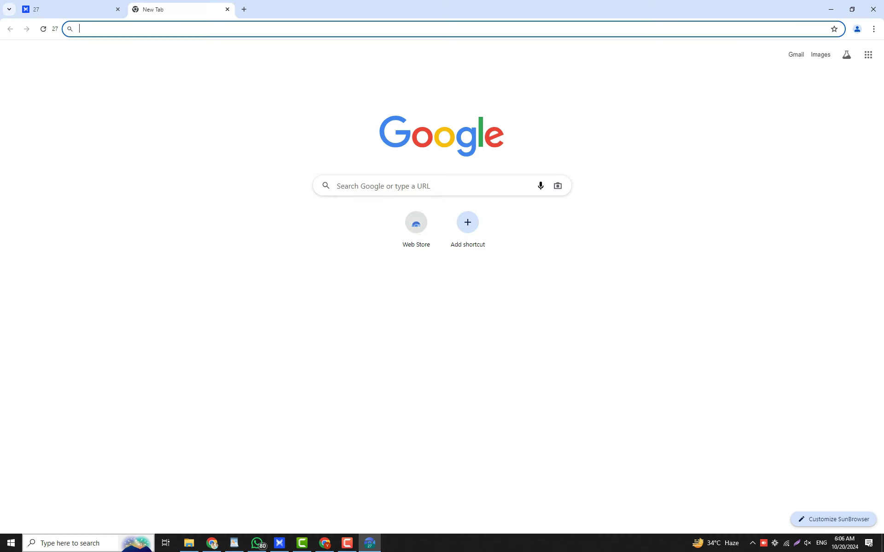
{"action": "key", "text": "ctrl+v"}
{"action": "key", "text": "Return"}
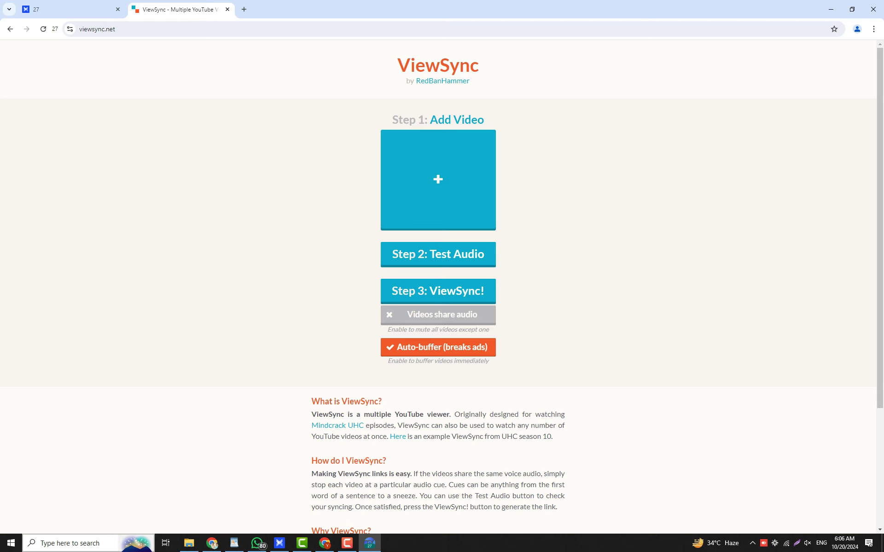
{"action": "left_click", "coordinate": [437, 179]}
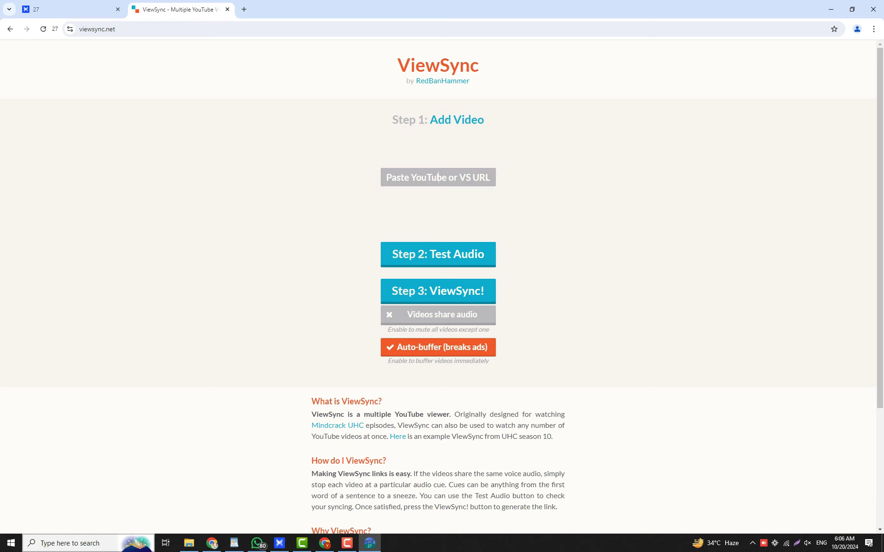
{"action": "key", "text": "alt+Tab"}
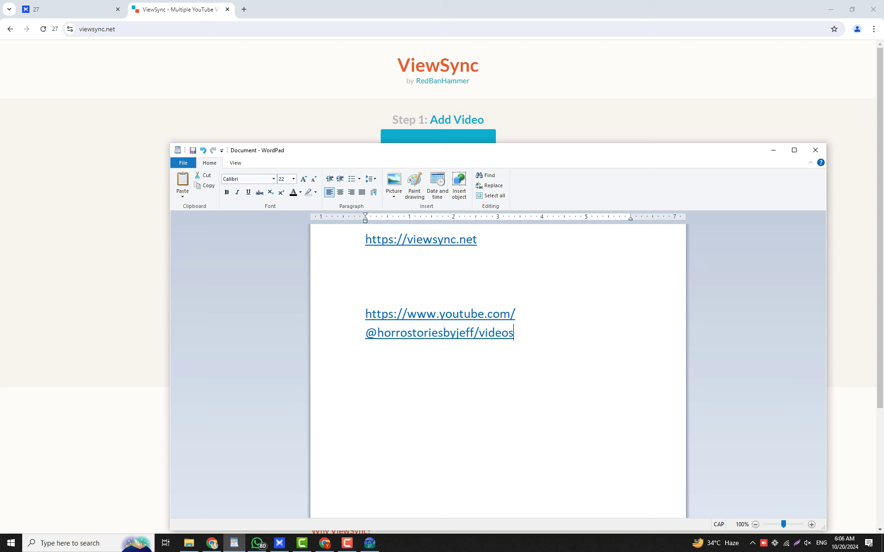
{"action": "left_click_drag", "start_coordinate": [515, 333], "coordinate": [393, 319]}
{"action": "right_click", "coordinate": [393, 318]}
{"action": "left_click", "coordinate": [413, 331]}
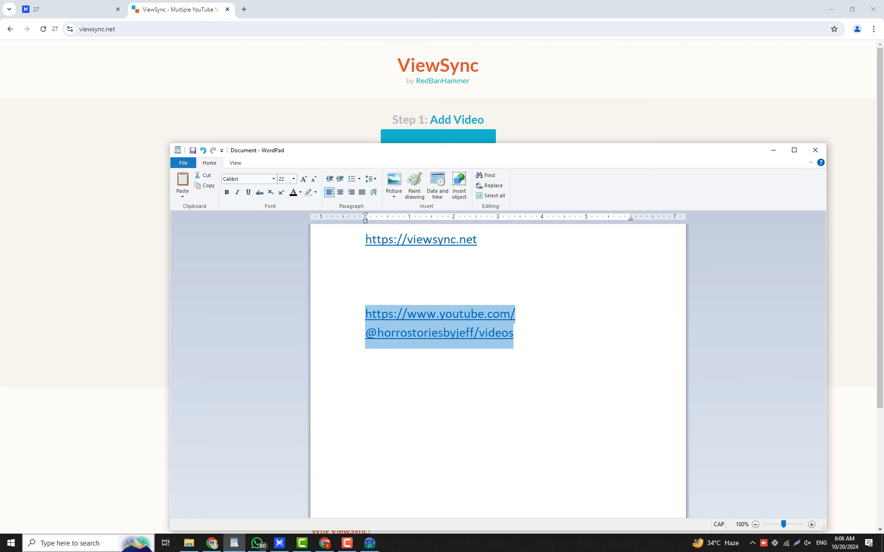
Step: Copy the link address of "Backthron's Darkest SECRET Revealed" from the channel page in Chrome and add it as ViewSync's first video in the WATCH 2 browser
{"action": "left_click", "coordinate": [212, 544]}
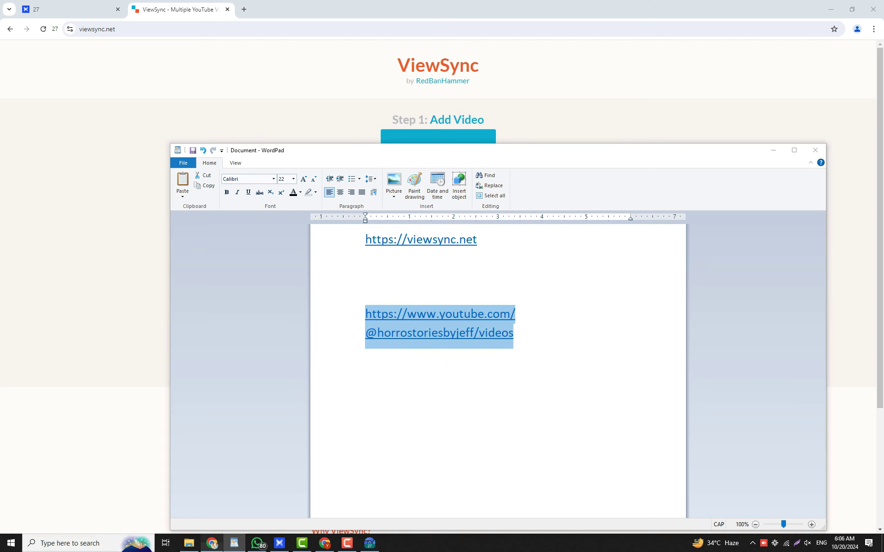
{"action": "right_click", "coordinate": [530, 315]}
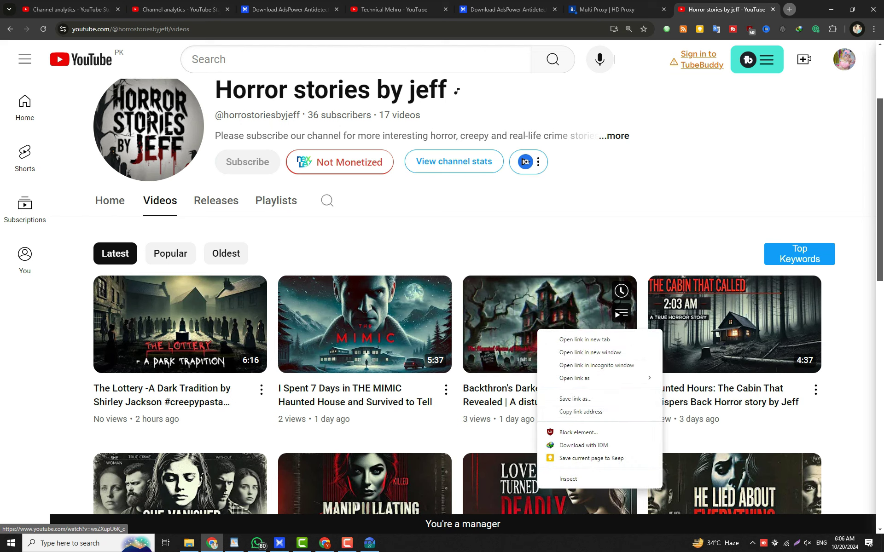
{"action": "left_click", "coordinate": [557, 411]}
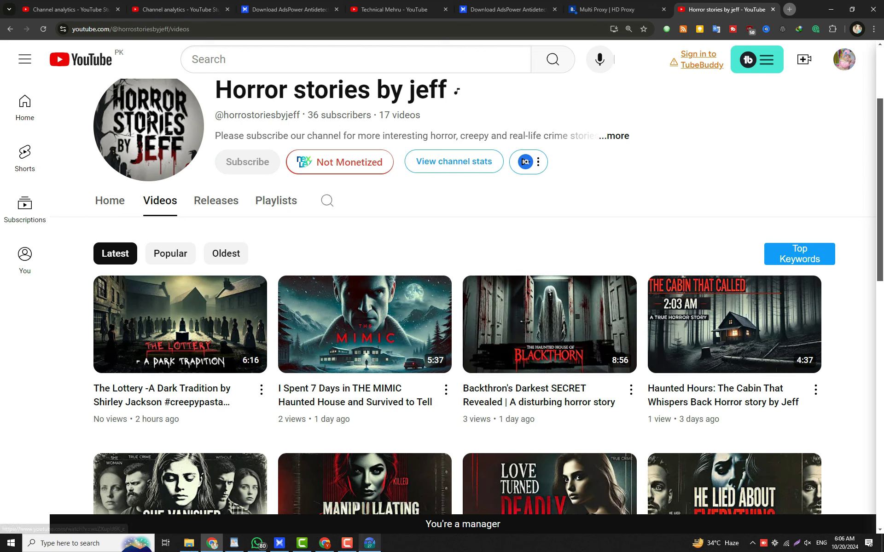
{"action": "left_click", "coordinate": [370, 543]}
{"action": "left_click", "coordinate": [437, 179]}
{"action": "key", "text": "ctrl+v"}
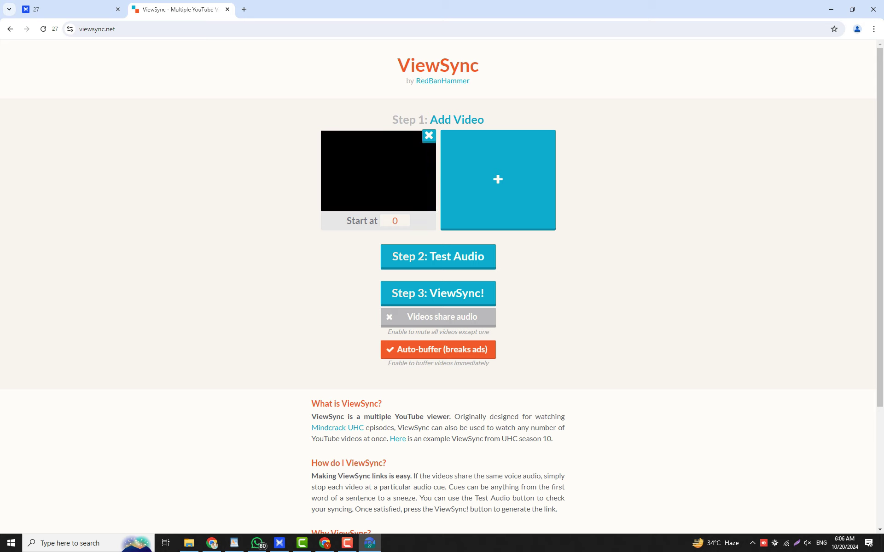
Step: Add the same "Backthron's Darkest SECRET Revealed" link to ViewSync three more times
{"action": "left_click", "coordinate": [497, 179]}
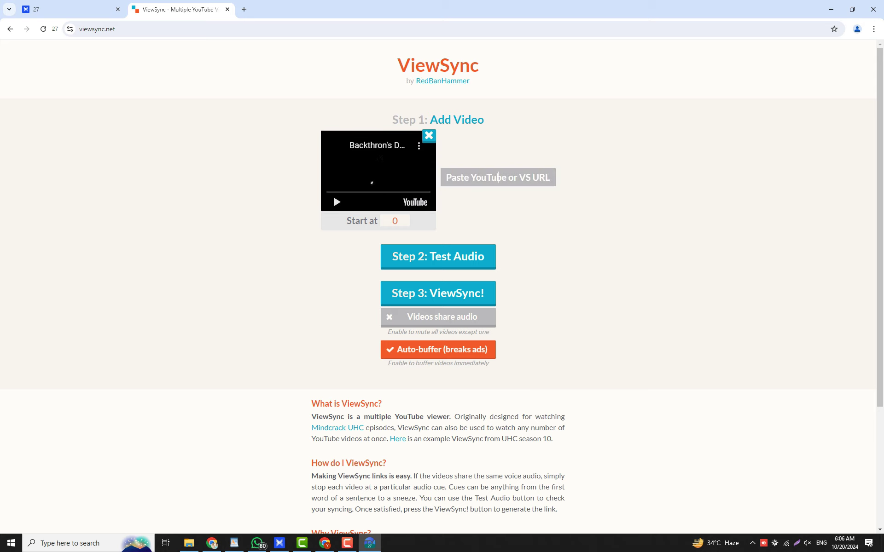
{"action": "key", "text": "ctrl+v"}
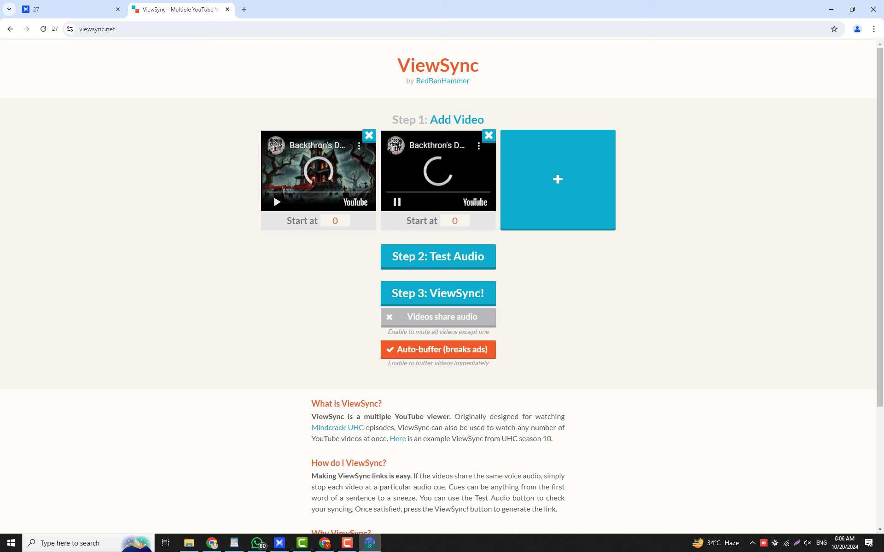
{"action": "left_click", "coordinate": [557, 179]}
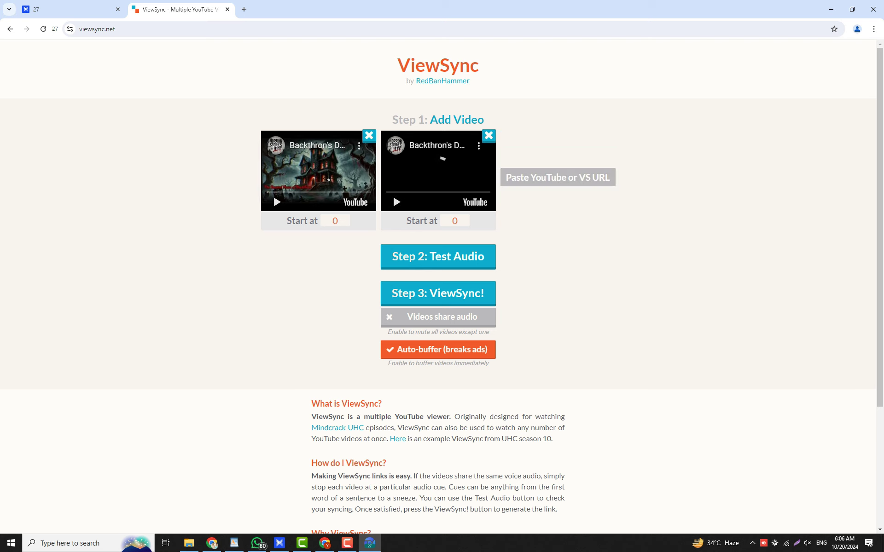
{"action": "key", "text": "ctrl+v"}
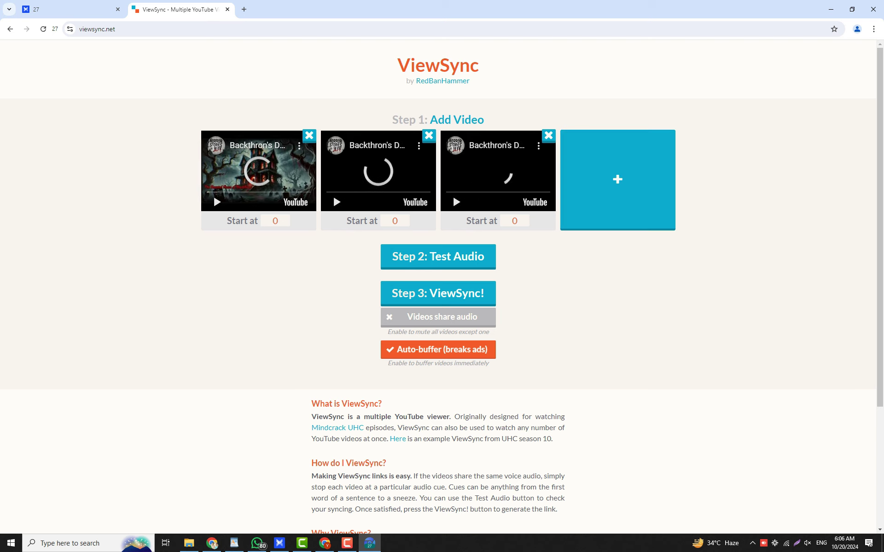
{"action": "left_click", "coordinate": [617, 179]}
{"action": "key", "text": "ctrl+v"}
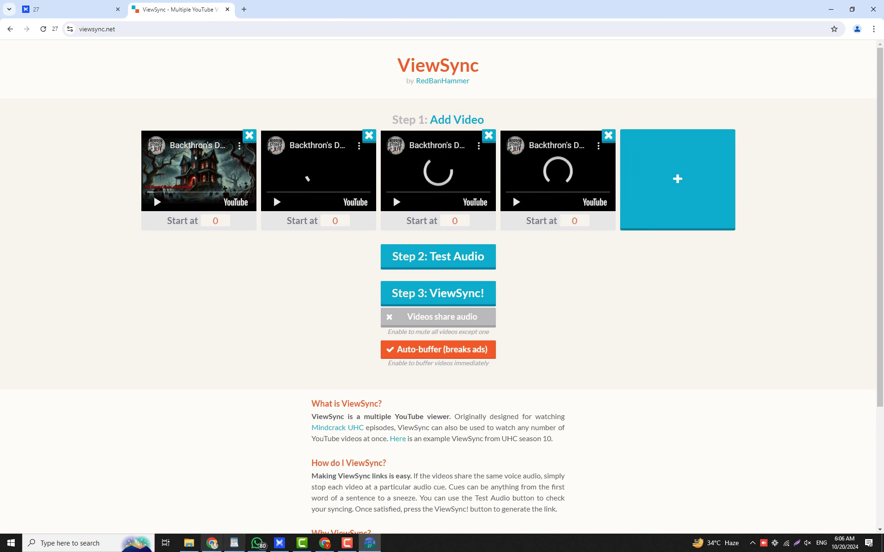
Step: Copy the link address of "The man in the rearview" from the channel page in Chrome and add it twice to ViewSync in the WATCH 2 browser
{"action": "left_click", "coordinate": [212, 543]}
{"action": "scroll", "coordinate": [463, 297], "scroll_direction": "down", "scroll_amount": 7}
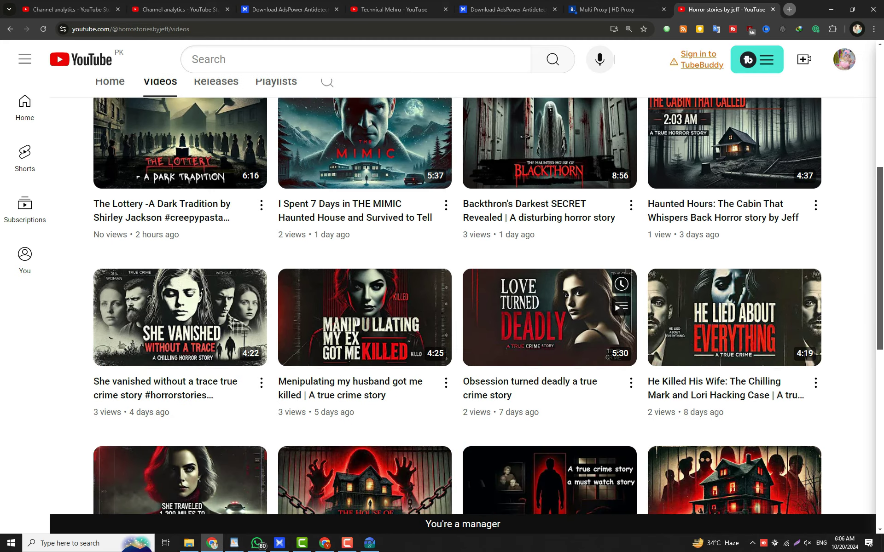
{"action": "scroll", "coordinate": [180, 391], "scroll_direction": "down", "scroll_amount": 1}
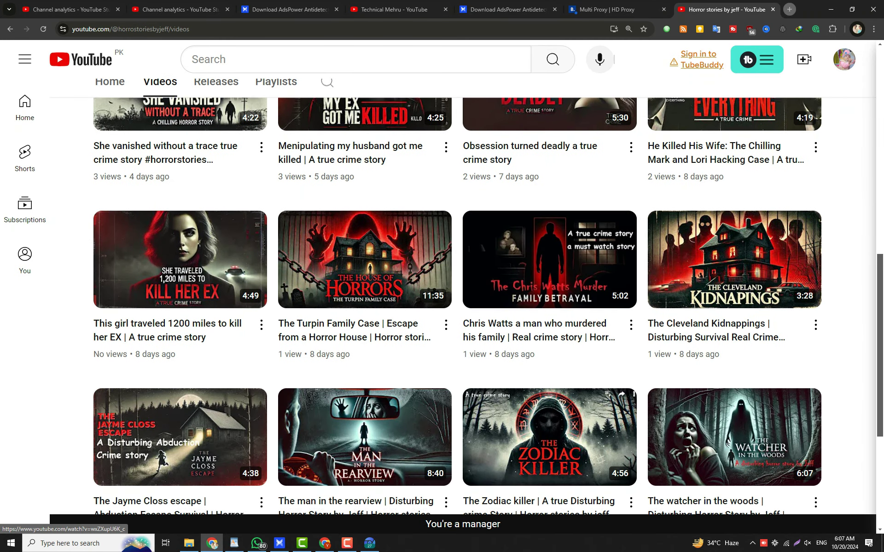
{"action": "scroll", "coordinate": [180, 391], "scroll_direction": "down", "scroll_amount": 4}
{"action": "right_click", "coordinate": [331, 235]}
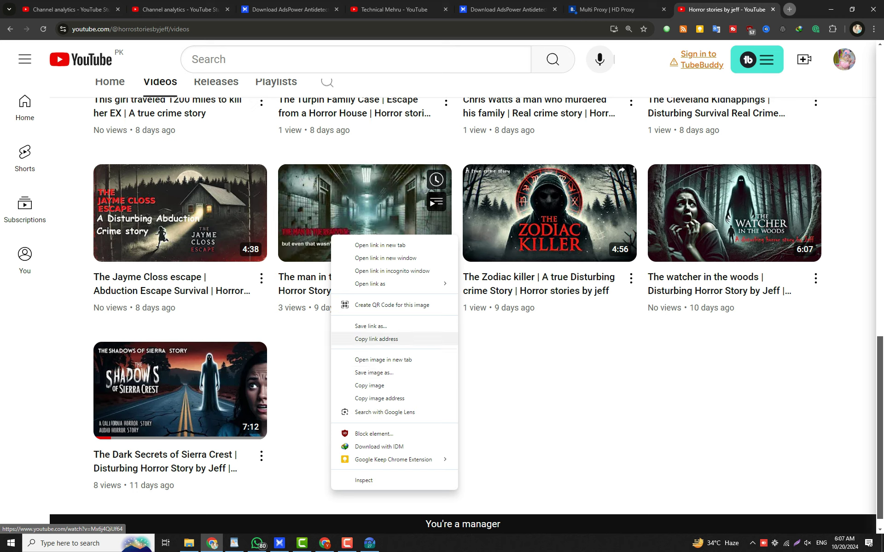
{"action": "left_click", "coordinate": [376, 339]}
{"action": "left_click", "coordinate": [370, 543]}
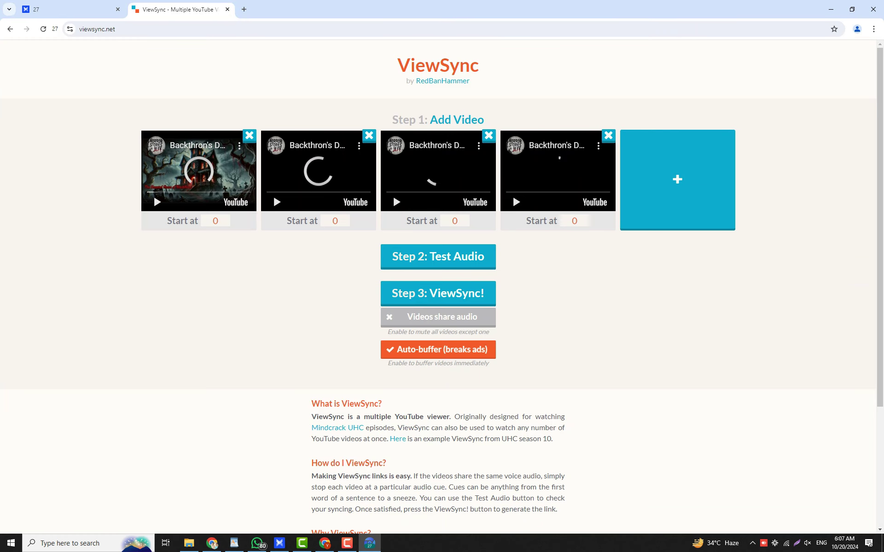
{"action": "key", "text": "ctrl+v"}
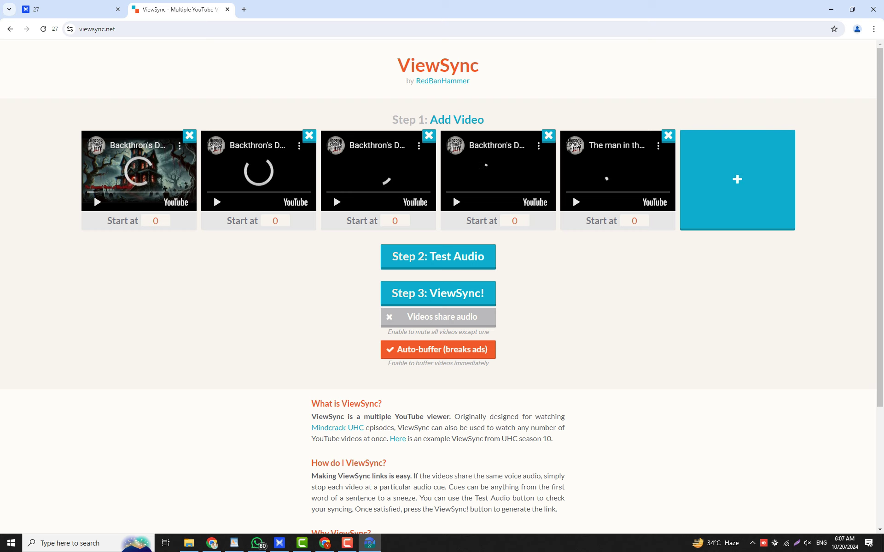
{"action": "left_click", "coordinate": [737, 179]}
{"action": "key", "text": "ctrl+v"}
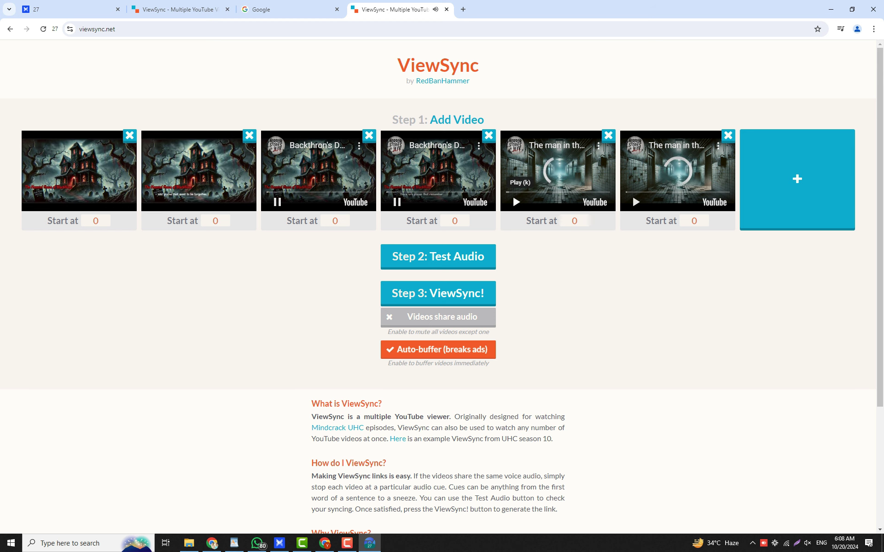
Step: Start playback of the last added "The man in the rearview" video in ViewSync and switch to the AdsPower profile list
{"action": "left_click", "coordinate": [636, 202]}
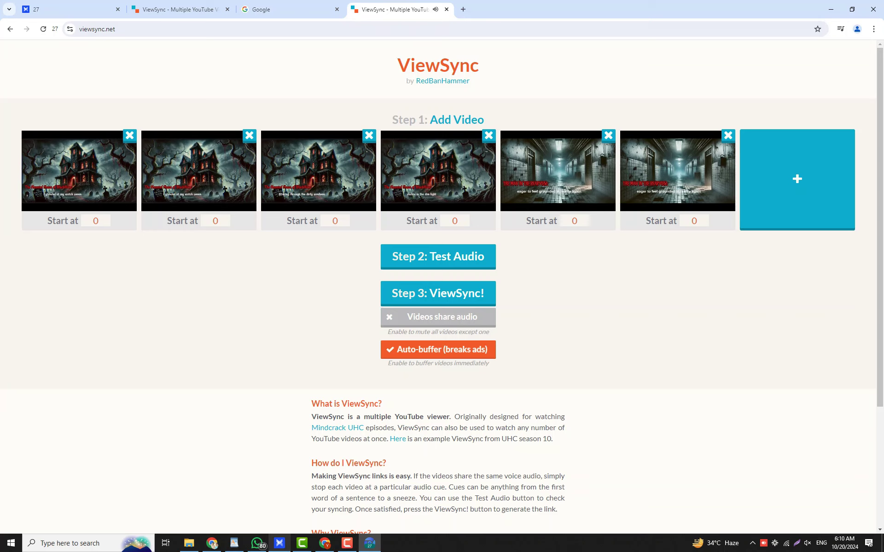
{"action": "left_click", "coordinate": [302, 543]}
{"action": "left_click", "coordinate": [279, 543]}
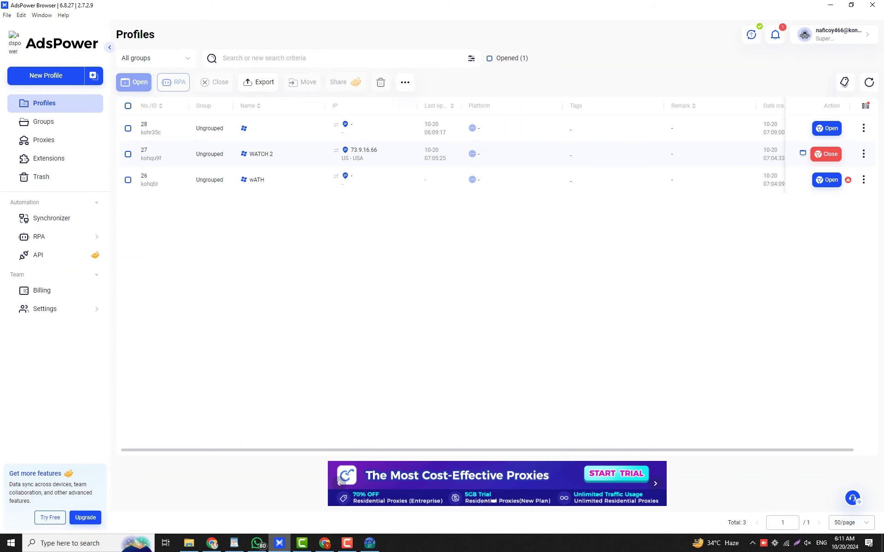